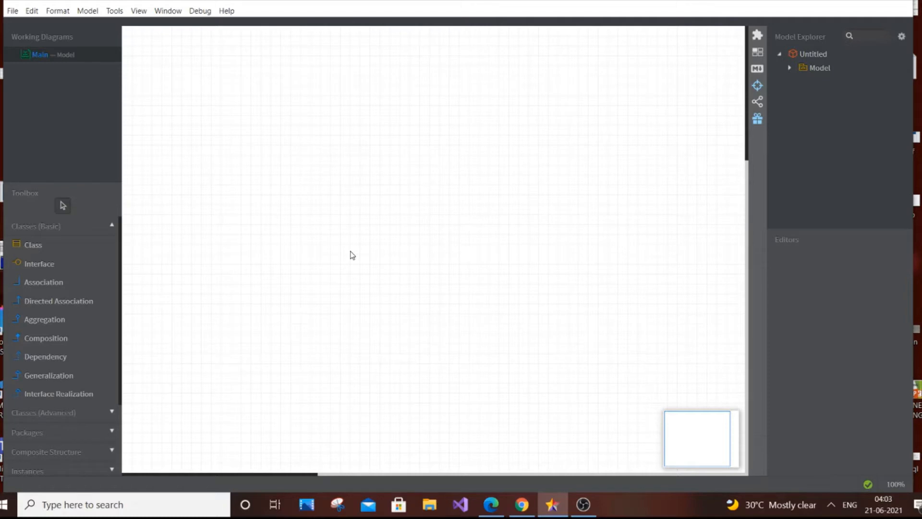
Add a new Use Case Diagram to the project.
{"action": "left_click", "coordinate": [87, 10]}
{"action": "mouse_move", "coordinate": [130, 28]}
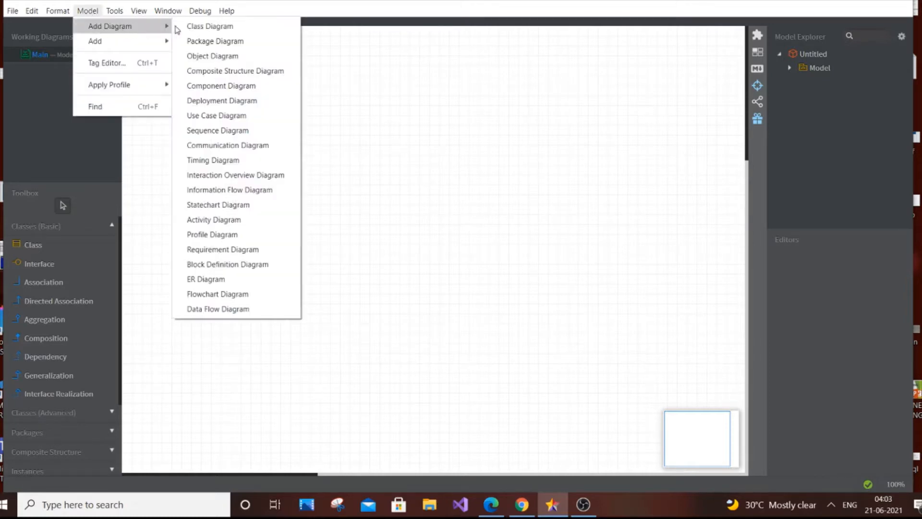
{"action": "left_click", "coordinate": [230, 120]}
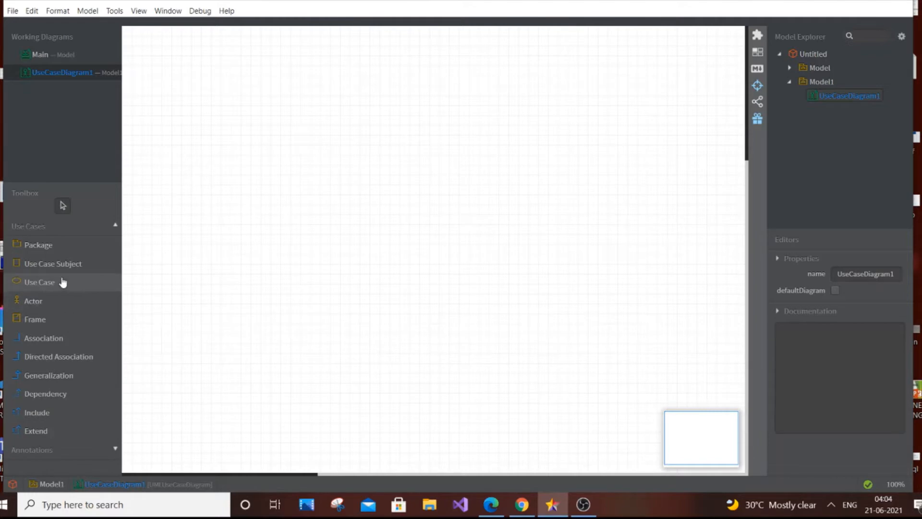
Place a use case in the upper middle of the canvas and name it REGISTER.
{"action": "left_click", "coordinate": [63, 282]}
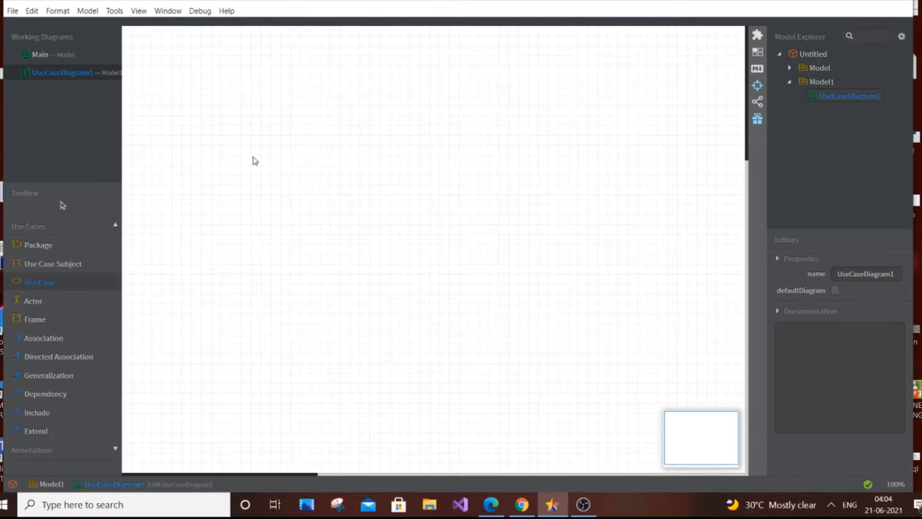
{"action": "left_click", "coordinate": [408, 149]}
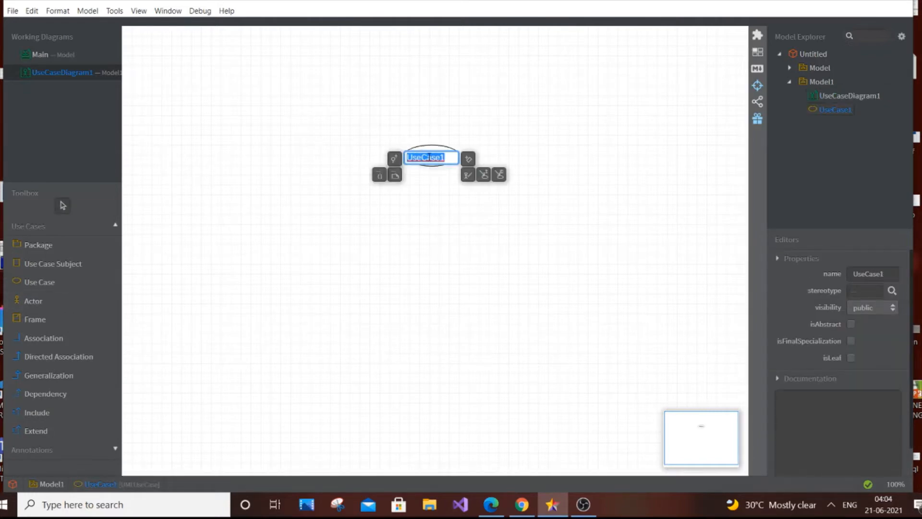
{"action": "key", "text": "BackSpace"}
{"action": "type", "text": "REGISTER"}
{"action": "left_click", "coordinate": [559, 141]}
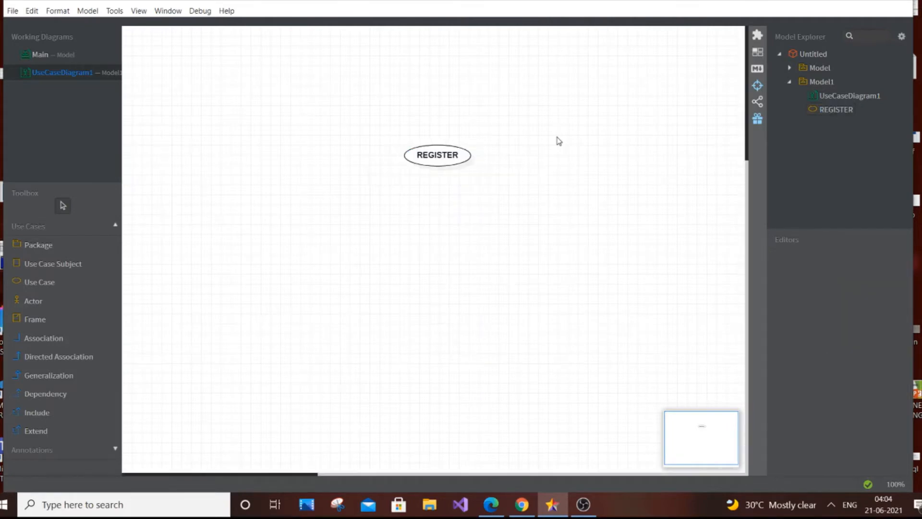
Add a use case named LOGIN and position it directly below REGISTER.
{"action": "left_click", "coordinate": [52, 283]}
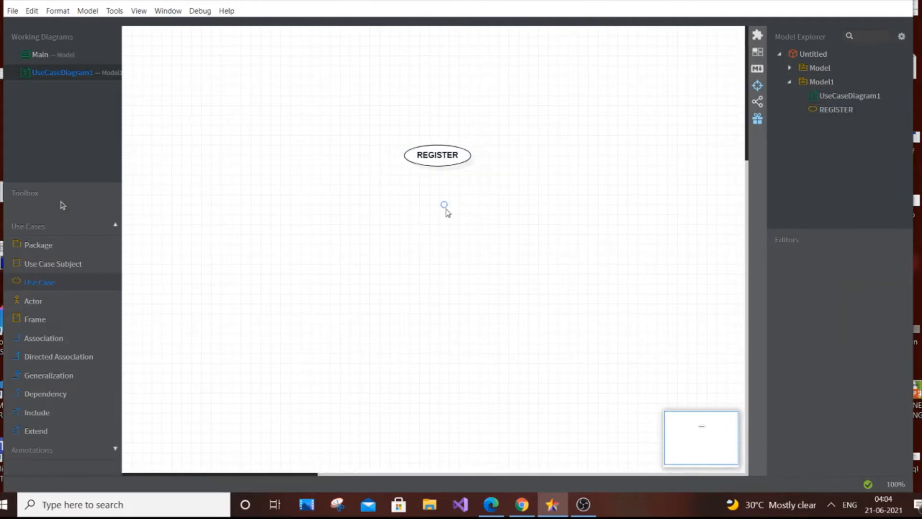
{"action": "left_click", "coordinate": [445, 210]}
{"action": "key", "text": "BackSpace"}
{"action": "type", "text": "LOGIN"}
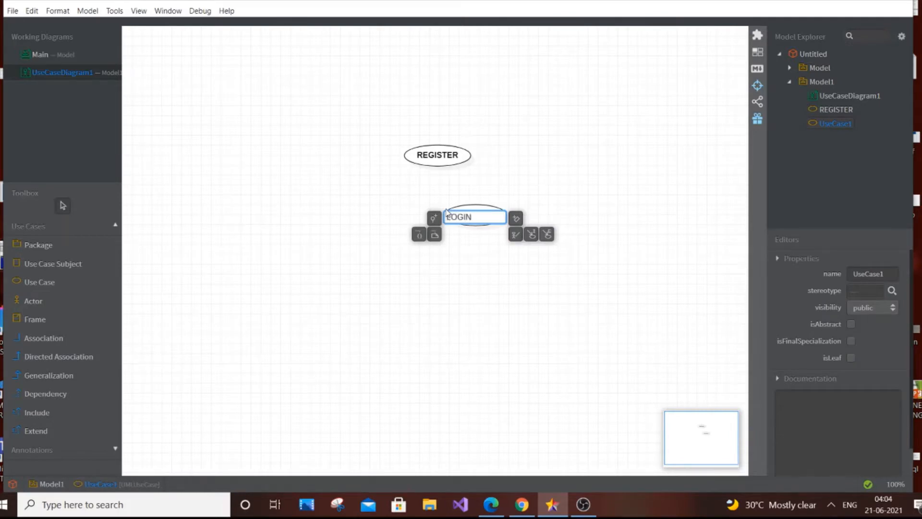
{"action": "left_click", "coordinate": [589, 172]}
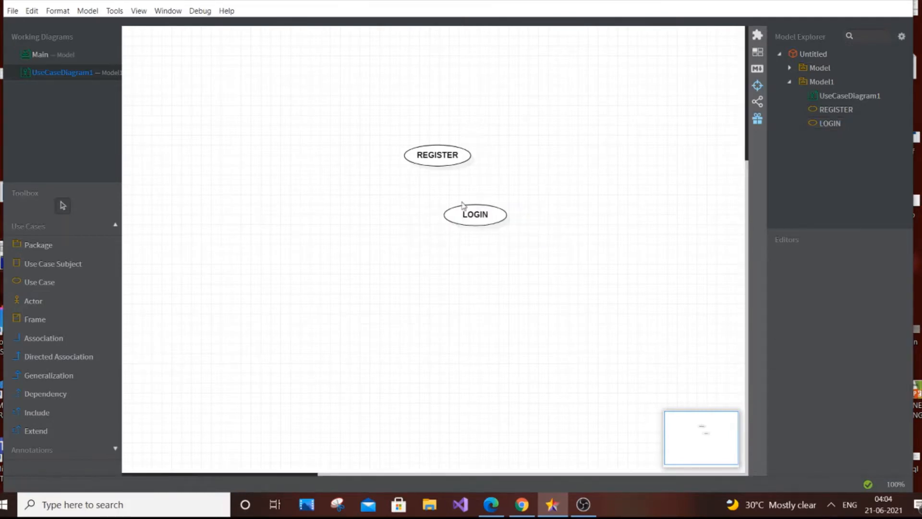
{"action": "left_click_drag", "start_coordinate": [480, 216], "coordinate": [440, 195]}
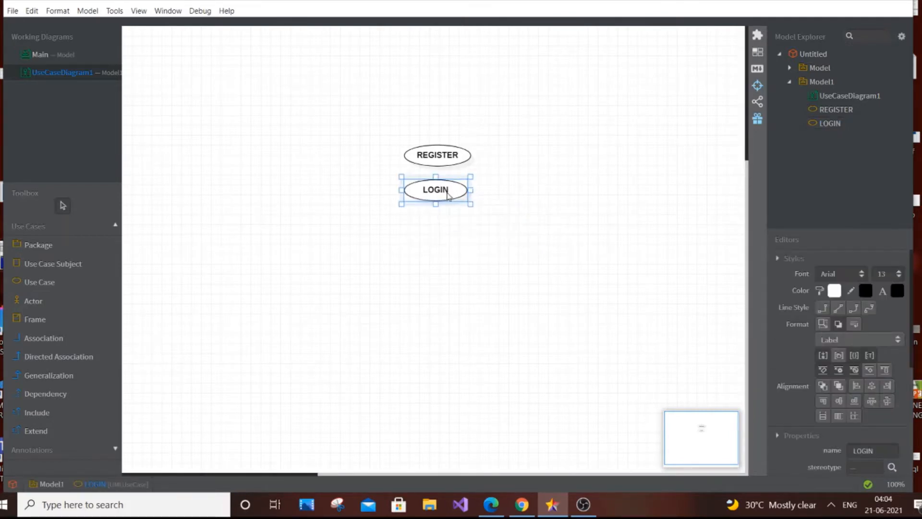
{"action": "left_click", "coordinate": [528, 216]}
Add an actor named PATIENTS on the diagram's left side, slightly lower than the LOGIN use case.
{"action": "left_click", "coordinate": [87, 305]}
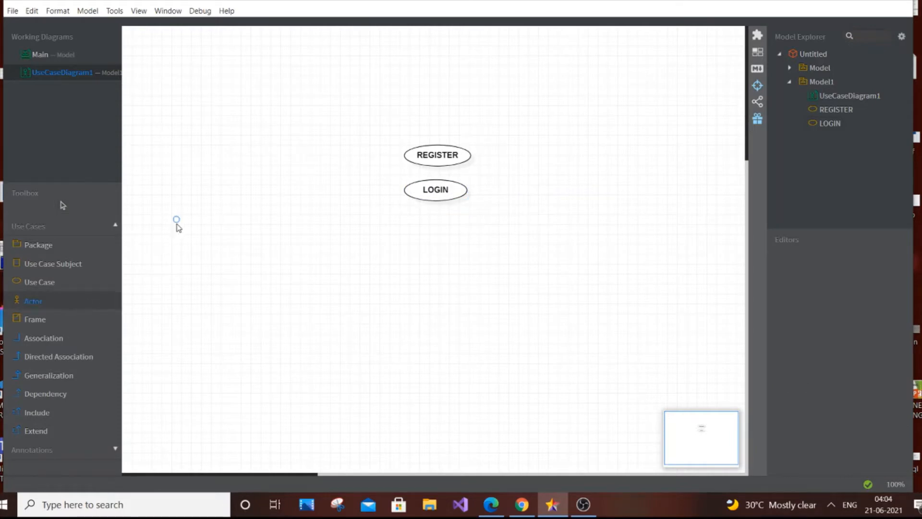
{"action": "left_click", "coordinate": [177, 222]}
{"action": "type", "text": "PAT"}
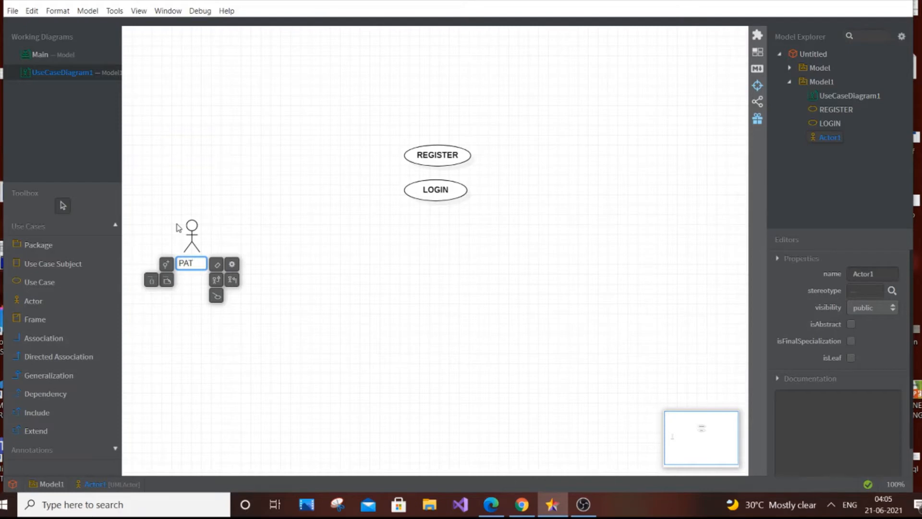
{"action": "type", "text": "IENTS"}
{"action": "left_click", "coordinate": [323, 258]}
Add an actor named DOCTOR on the diagram's right side, roughly level with PATIENTS.
{"action": "left_click", "coordinate": [64, 302]}
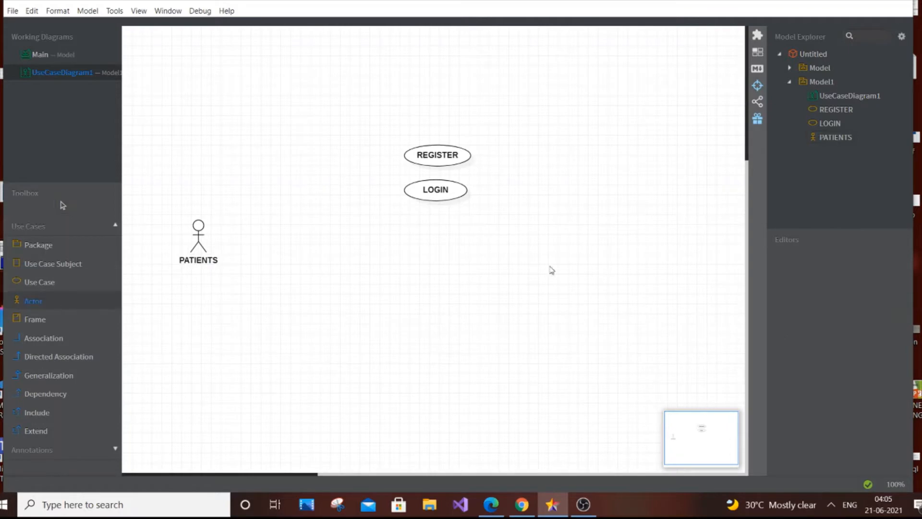
{"action": "left_click", "coordinate": [622, 231]}
{"action": "type", "text": "DOCTO"}
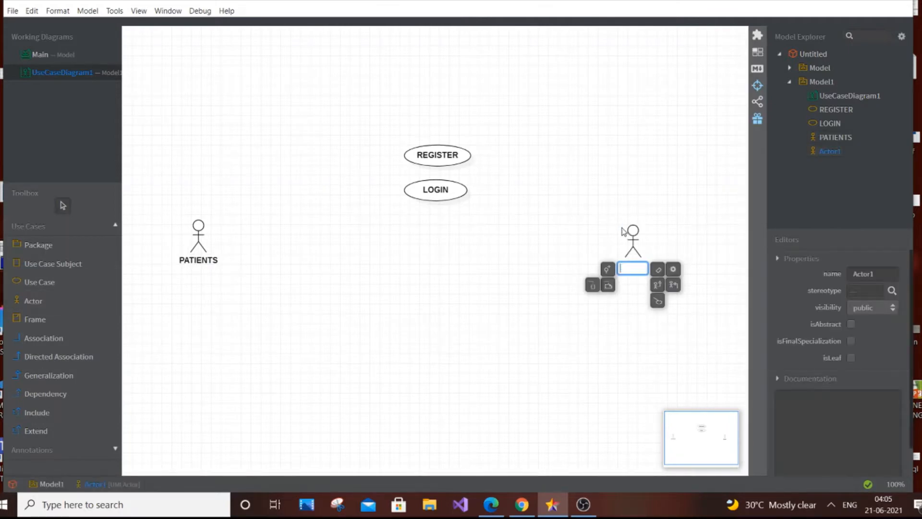
{"action": "type", "text": "R"}
{"action": "left_click", "coordinate": [577, 215]}
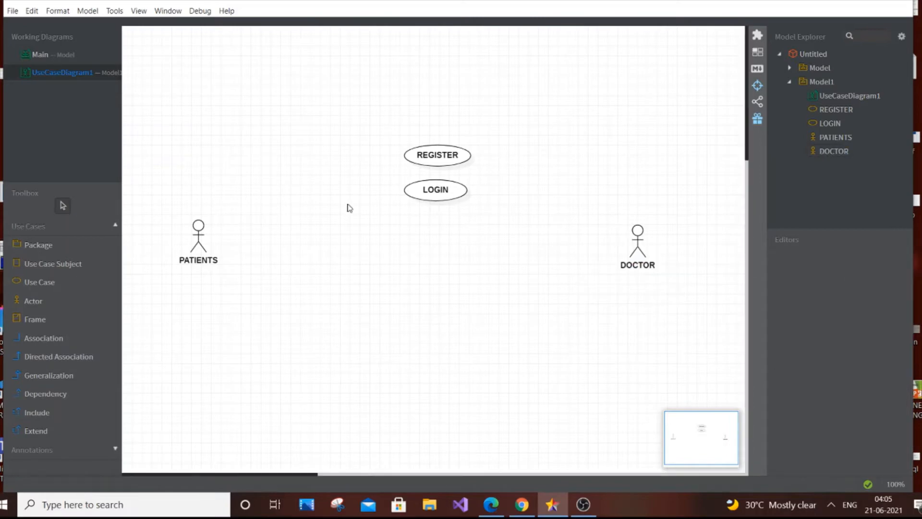
Add an actor named MANAGER OR RECEPTIONIST and position it above the DOCTOR actor.
{"action": "left_click", "coordinate": [69, 300]}
{"action": "left_click", "coordinate": [617, 319]}
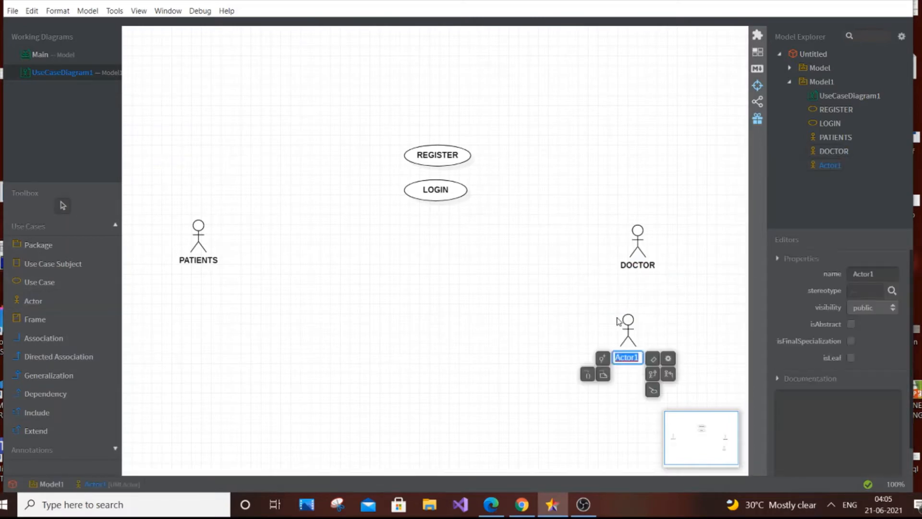
{"action": "key", "text": "BackSpace"}
{"action": "type", "text": "MANAGER OR RECEPTIONIST"}
{"action": "key", "text": "Return"}
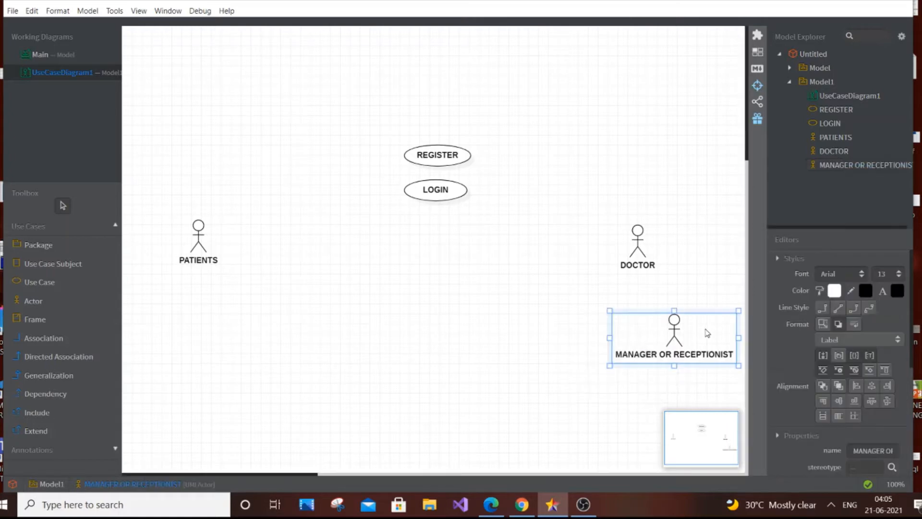
{"action": "left_click_drag", "start_coordinate": [667, 332], "coordinate": [613, 163]}
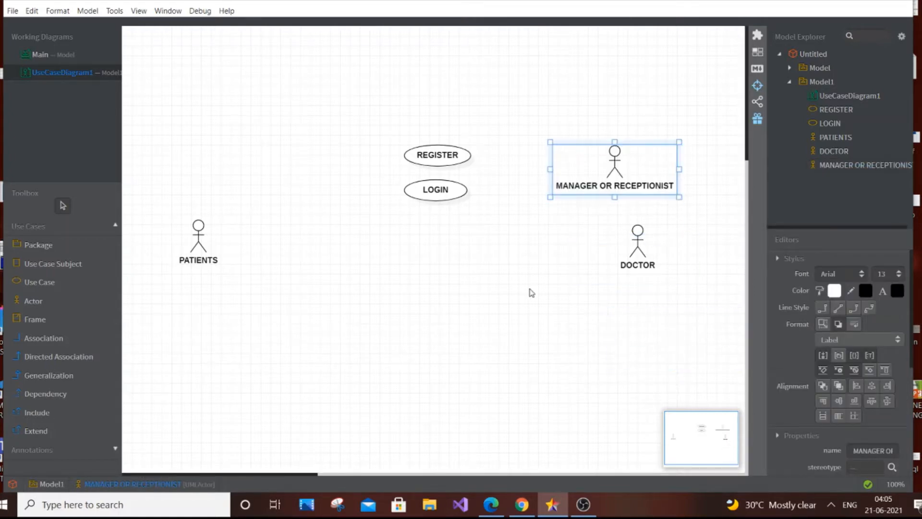
{"action": "left_click", "coordinate": [276, 232]}
Add an actor named HOSPITAL EMPLOYEE and position it below the DOCTOR actor.
{"action": "left_click", "coordinate": [66, 299]}
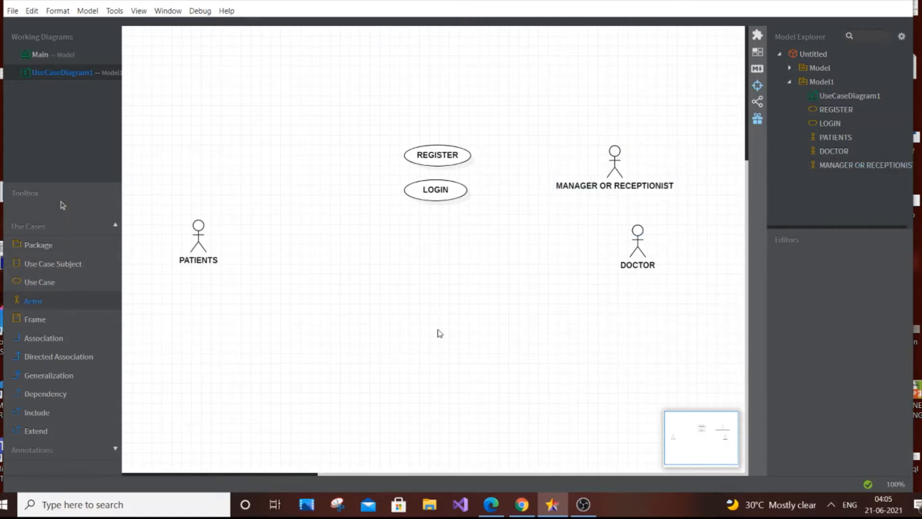
{"action": "left_click", "coordinate": [516, 343]}
{"action": "key", "text": "BackSpace"}
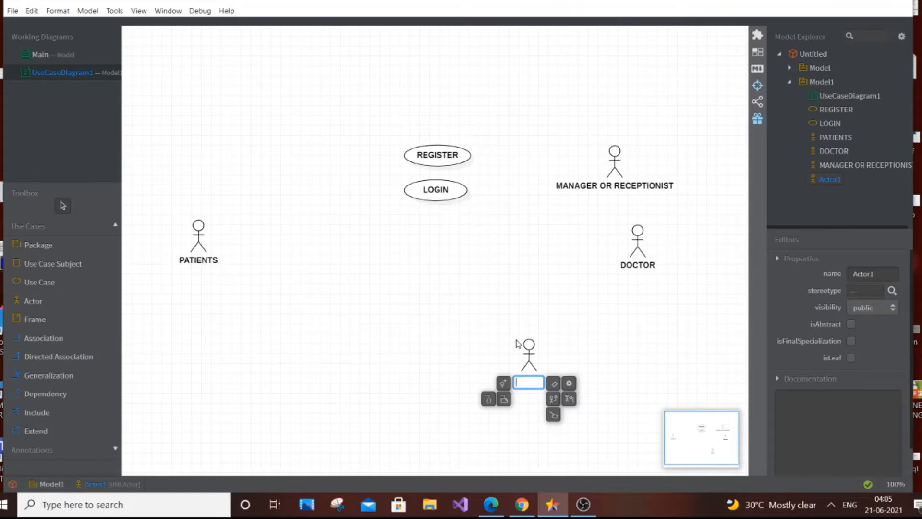
{"action": "type", "text": "HOS"}
{"action": "type", "text": "PITAL"}
{"action": "type", "text": " STAFF"}
{"action": "type", "text": ". EMPL"}
{"action": "type", "text": "OYEE"}
{"action": "left_click", "coordinate": [625, 355]}
{"action": "left_click_drag", "start_coordinate": [550, 379], "coordinate": [591, 364]}
Move the REGISTER and LOGIN use cases up toward the diagram's upper edge and enlarge the REGISTER ellipse.
{"action": "left_click_drag", "start_coordinate": [447, 162], "coordinate": [428, 108]}
{"action": "left_click_drag", "start_coordinate": [446, 198], "coordinate": [417, 148]}
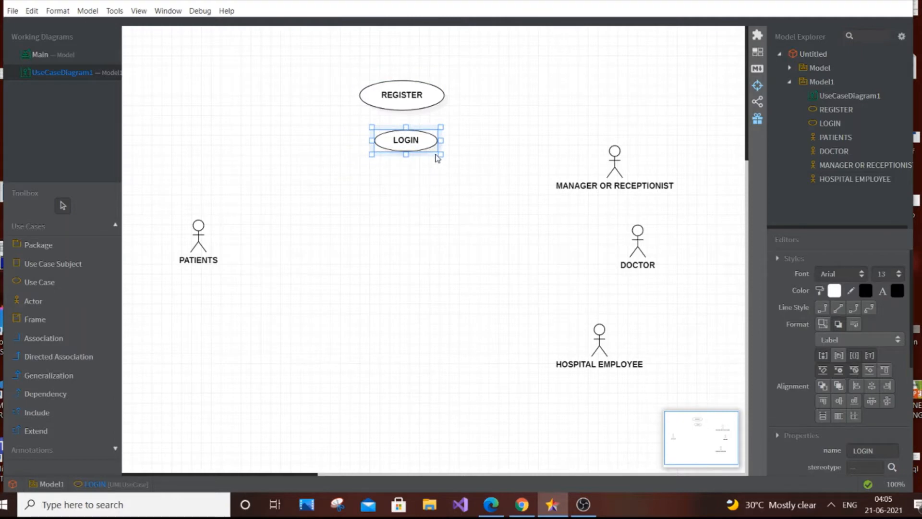
{"action": "left_click", "coordinate": [468, 164]}
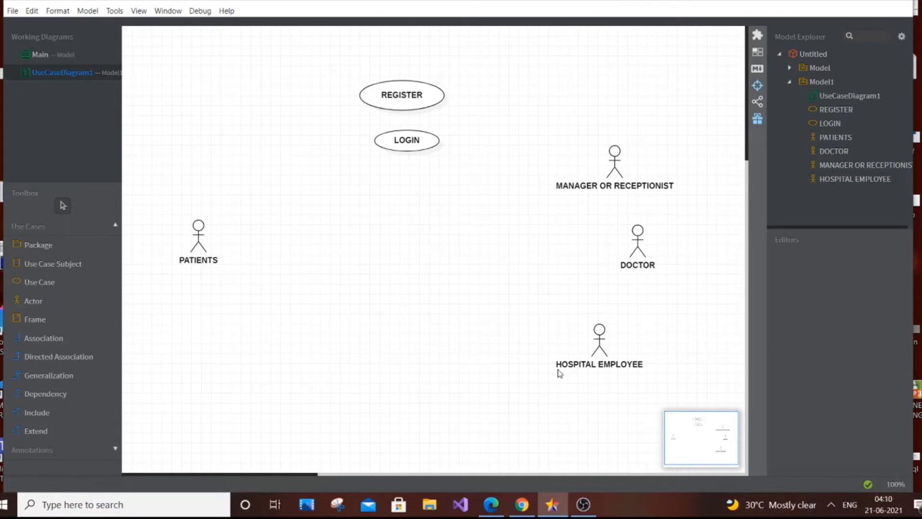
Rename the HOSPITAL EMPLOYEE actor to HOSPITAL HEAD STAFF.
{"action": "left_click", "coordinate": [627, 367]}
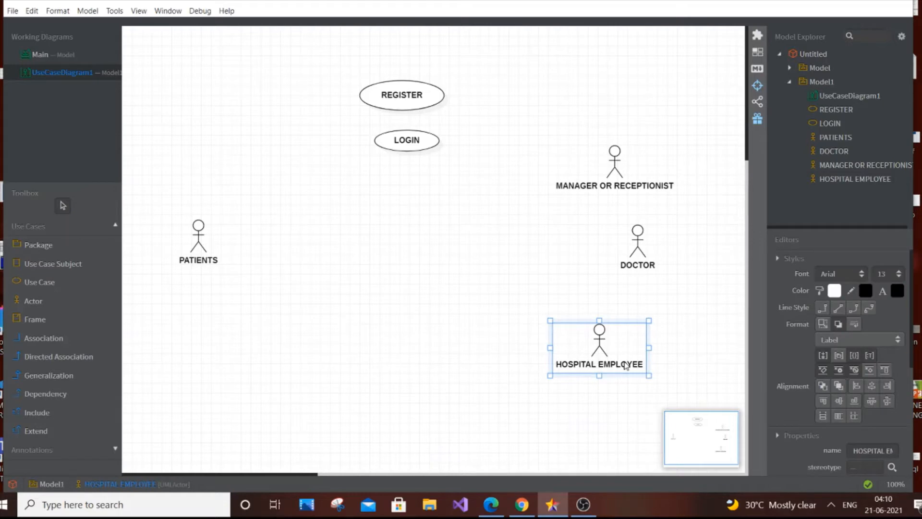
{"action": "double_click", "coordinate": [627, 366]}
{"action": "left_click", "coordinate": [640, 368]}
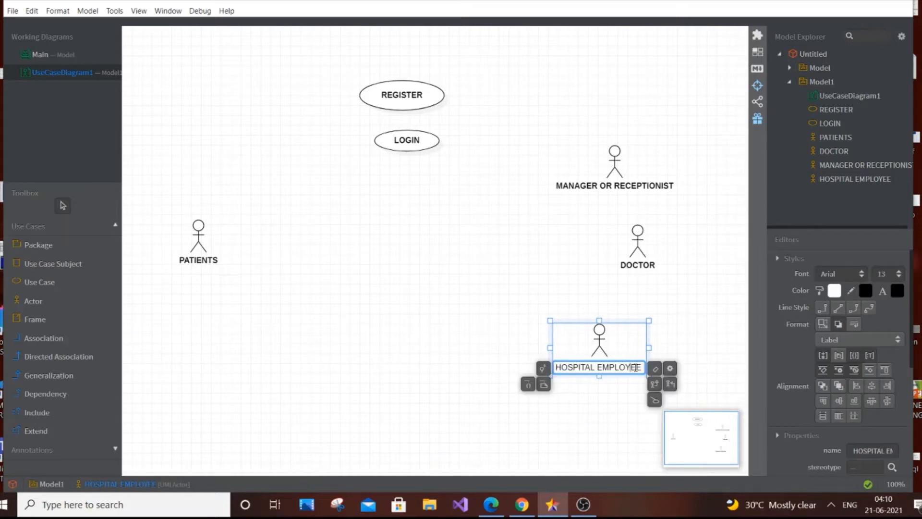
{"action": "key", "text": "BackSpace"}
{"action": "key", "text": "BackSpace"}
{"action": "key", "text": "BackSpace"}
{"action": "key", "text": "BackSpace"}
{"action": "key", "text": "BackSpace"}
{"action": "key", "text": "BackSpace"}
{"action": "key", "text": "BackSpace"}
{"action": "key", "text": "BackSpace"}
{"action": "type", "text": "HEAD"}
{"action": "type", "text": "STAFF"}
{"action": "left_click", "coordinate": [701, 350]}
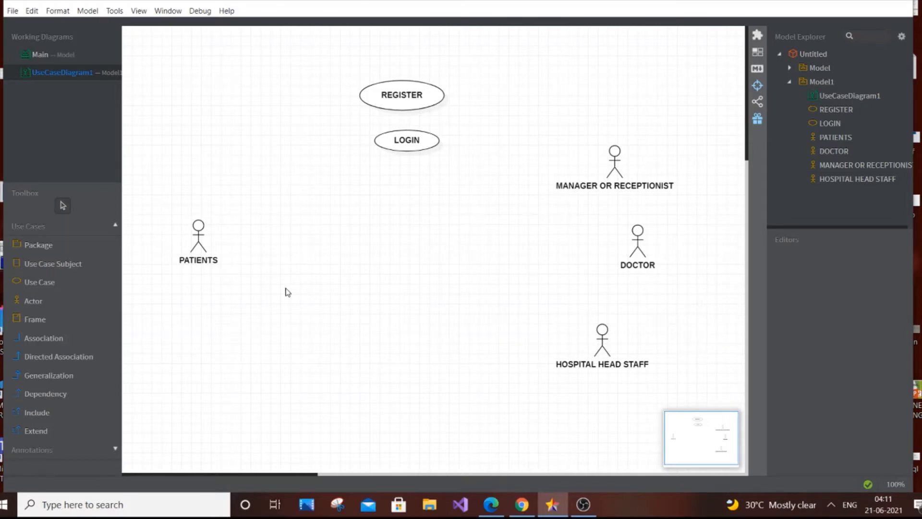
Add a use case named APPOINTMENT and position it just below LOGIN.
{"action": "left_click", "coordinate": [44, 283]}
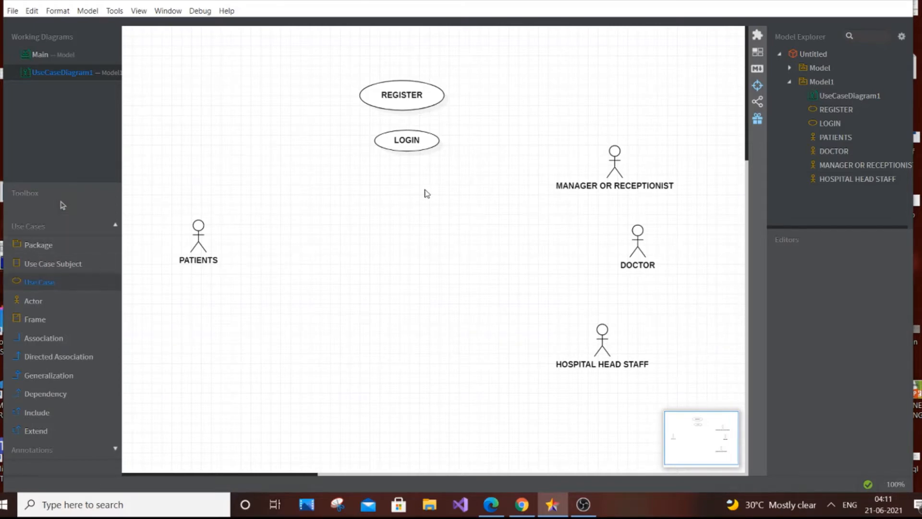
{"action": "left_click", "coordinate": [386, 197]}
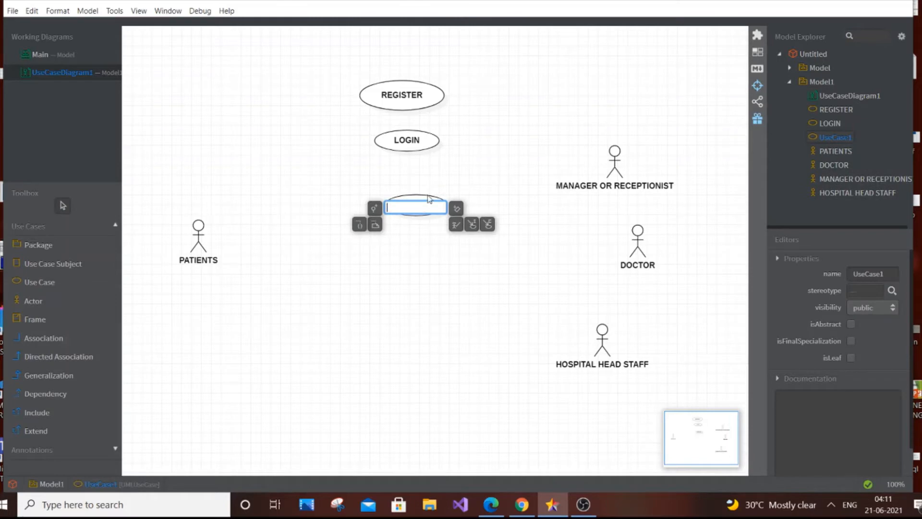
{"action": "type", "text": "APPOINTMENT"}
{"action": "key", "text": "Return"}
{"action": "left_click_drag", "start_coordinate": [425, 208], "coordinate": [414, 171]}
{"action": "left_click", "coordinate": [500, 157]}
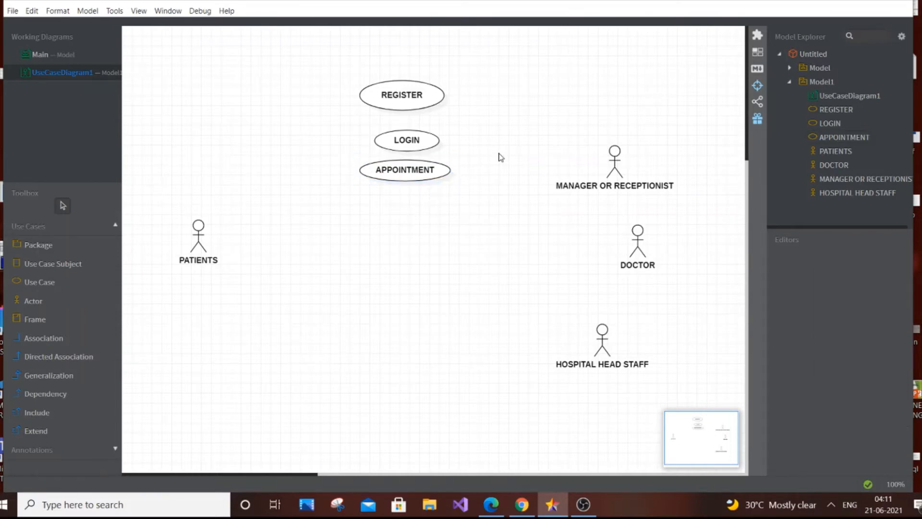
Add a use case named CHECK UP and position it below APPOINTMENT.
{"action": "left_click", "coordinate": [46, 281]}
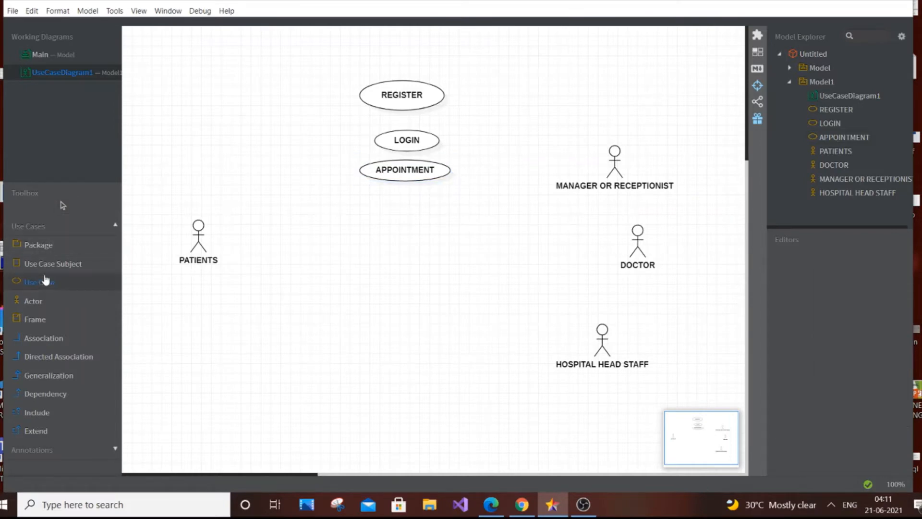
{"action": "left_click", "coordinate": [414, 224]}
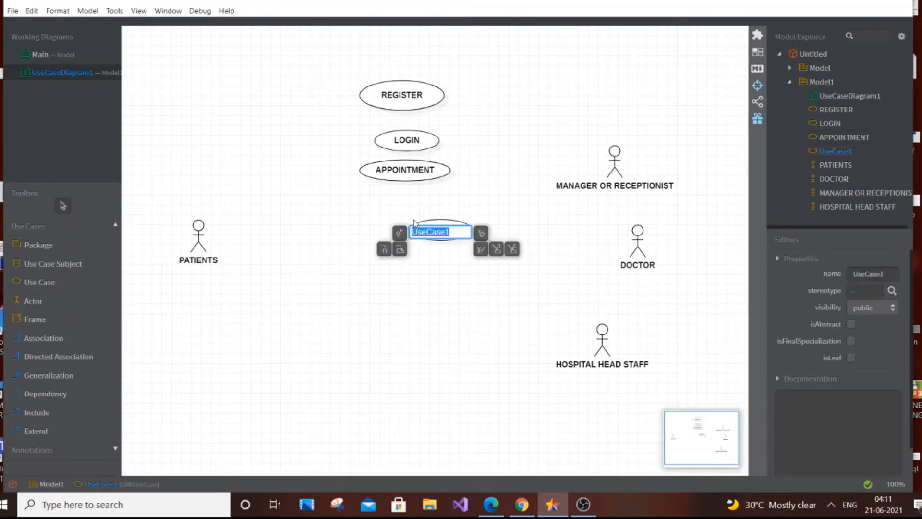
{"action": "type", "text": "CHEK"}
{"action": "key", "text": "BackSpace"}
{"action": "key", "text": "BackSpace"}
{"action": "type", "text": "ECK UP"}
{"action": "left_click", "coordinate": [515, 200]}
{"action": "left_click_drag", "start_coordinate": [449, 231], "coordinate": [419, 210]}
{"action": "left_click", "coordinate": [486, 229]}
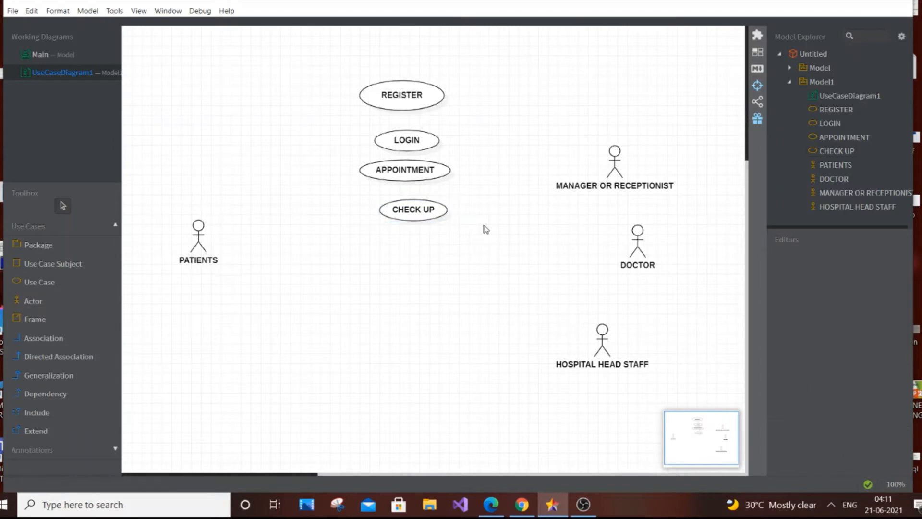
Shift APPOINTMENT slightly right and down away from LOGIN, and nudge CHECK UP down beneath it.
{"action": "left_click_drag", "start_coordinate": [424, 171], "coordinate": [434, 176]}
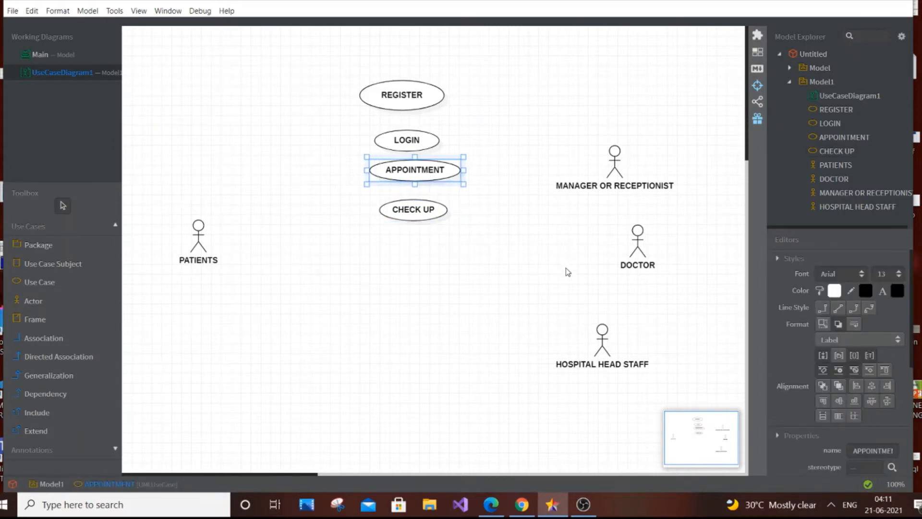
{"action": "left_click", "coordinate": [558, 179]}
{"action": "left_click", "coordinate": [514, 124]}
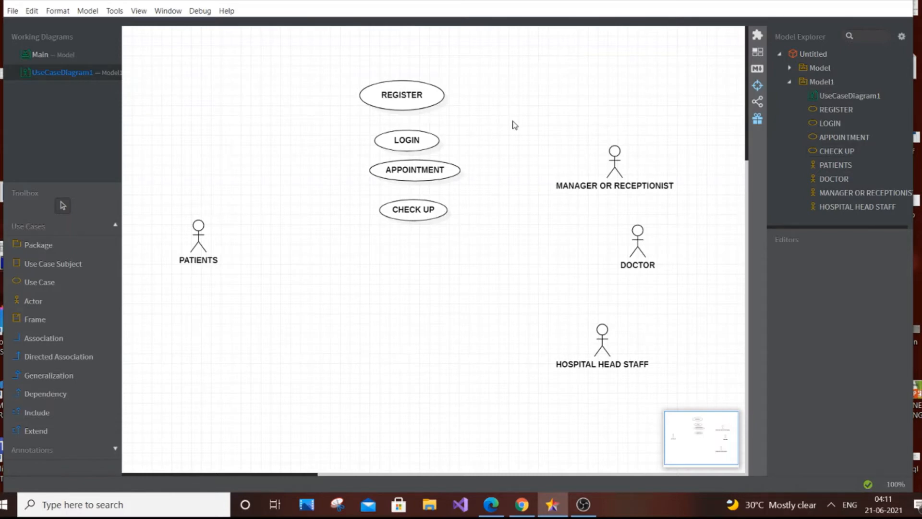
{"action": "left_click_drag", "start_coordinate": [452, 170], "coordinate": [446, 187]}
{"action": "left_click", "coordinate": [449, 232]}
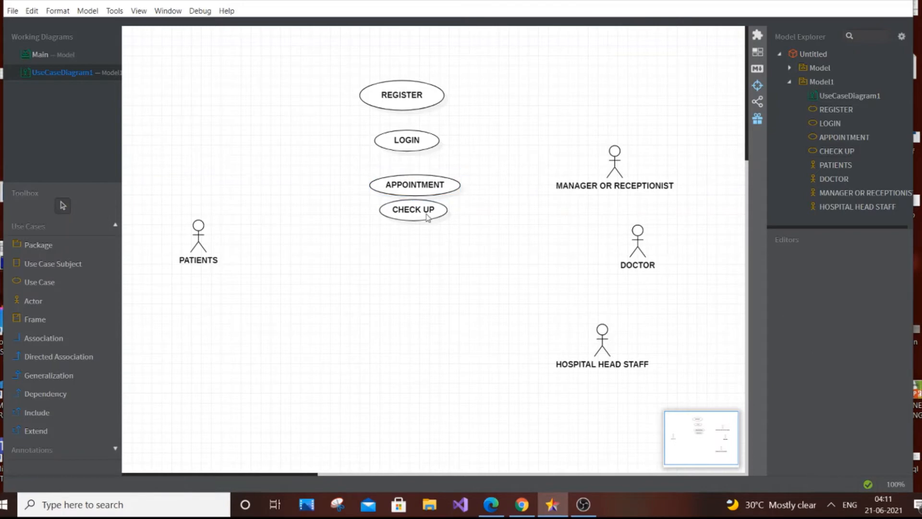
{"action": "left_click", "coordinate": [428, 217]}
{"action": "left_click_drag", "start_coordinate": [428, 225], "coordinate": [428, 230]}
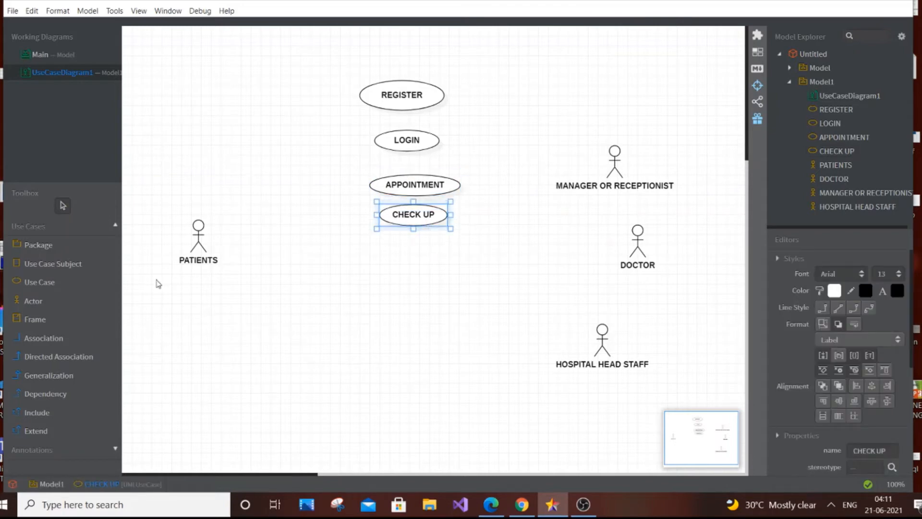
Add a use case named PRESCRIPTION and position it just below CHECK UP.
{"action": "left_click", "coordinate": [70, 283]}
{"action": "left_click", "coordinate": [421, 252]}
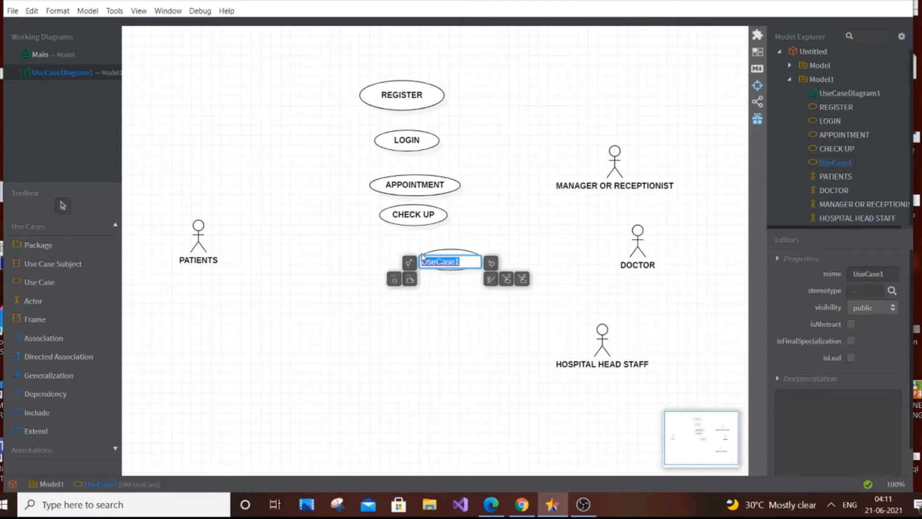
{"action": "key", "text": "BackSpace"}
{"action": "type", "text": "PRESCRIPTION"}
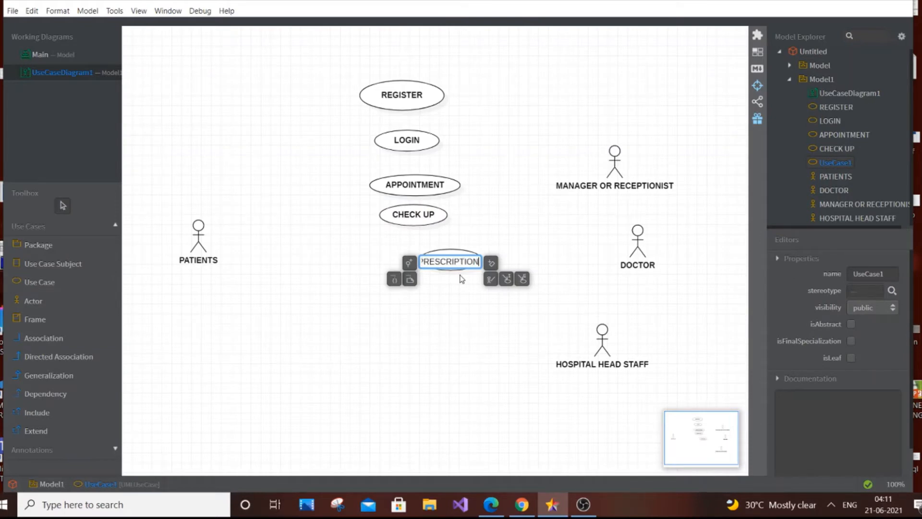
{"action": "left_click", "coordinate": [572, 226]}
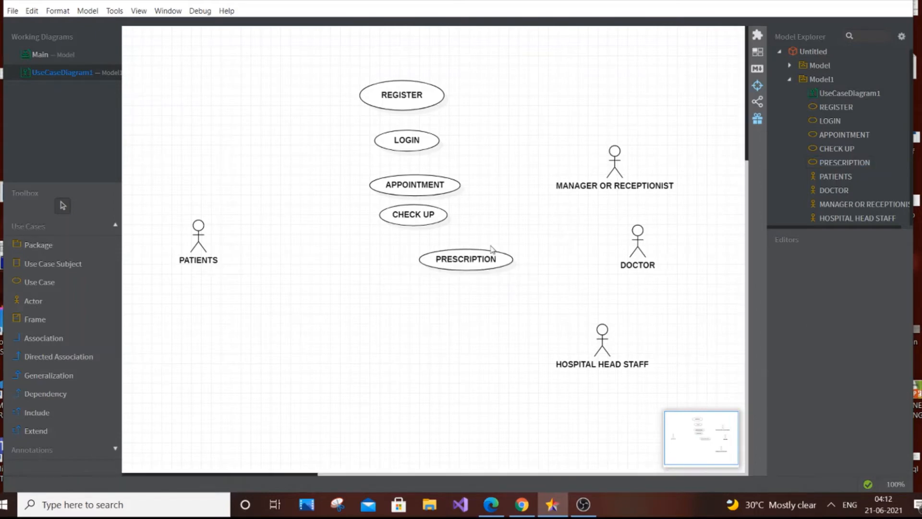
{"action": "left_click_drag", "start_coordinate": [435, 263], "coordinate": [403, 258]}
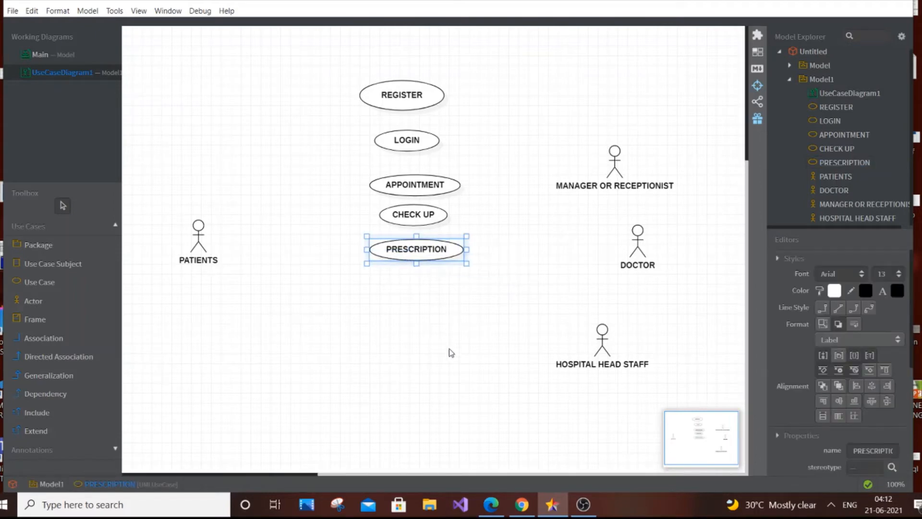
{"action": "left_click", "coordinate": [449, 349]}
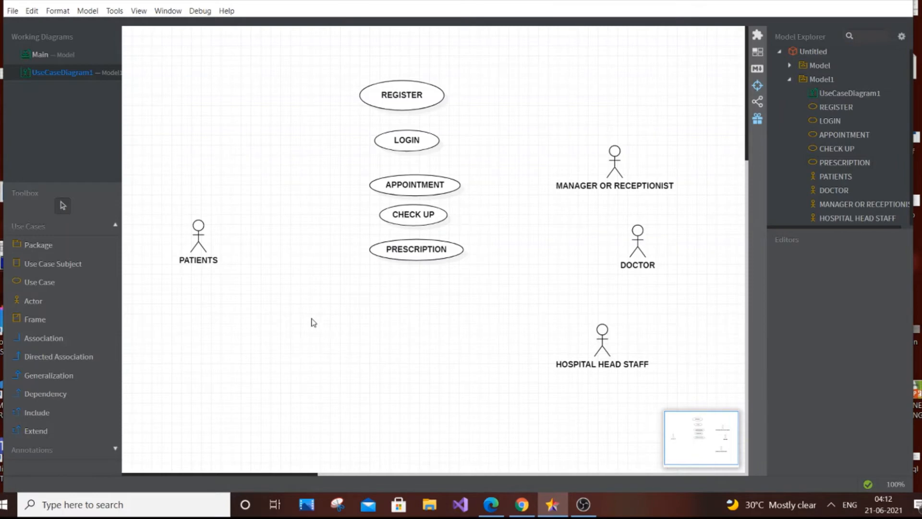
Add a use case named PATIENT DETAILS and fit it between REGISTER and LOGIN.
{"action": "left_click", "coordinate": [63, 282]}
{"action": "left_click", "coordinate": [438, 290]}
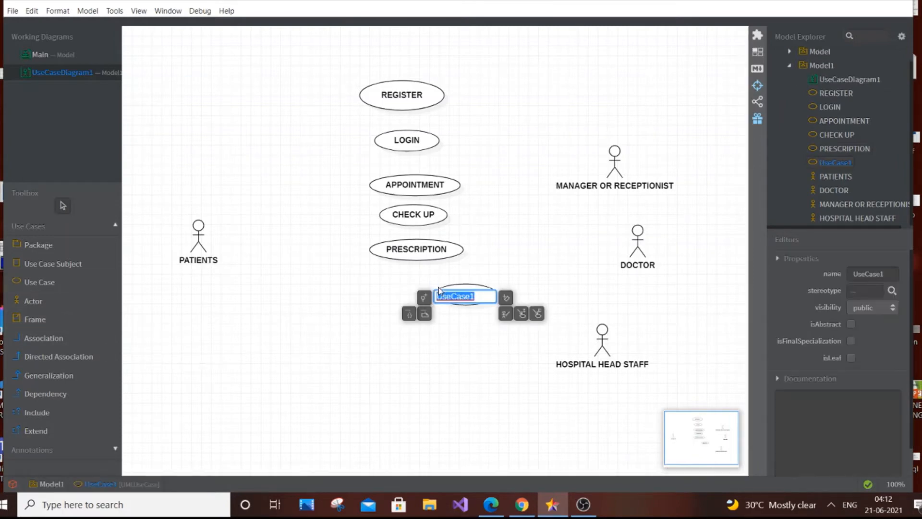
{"action": "key", "text": "BackSpace"}
{"action": "type", "text": "PATIENT"}
{"action": "type", "text": " DETAILS"}
{"action": "left_click", "coordinate": [545, 270]}
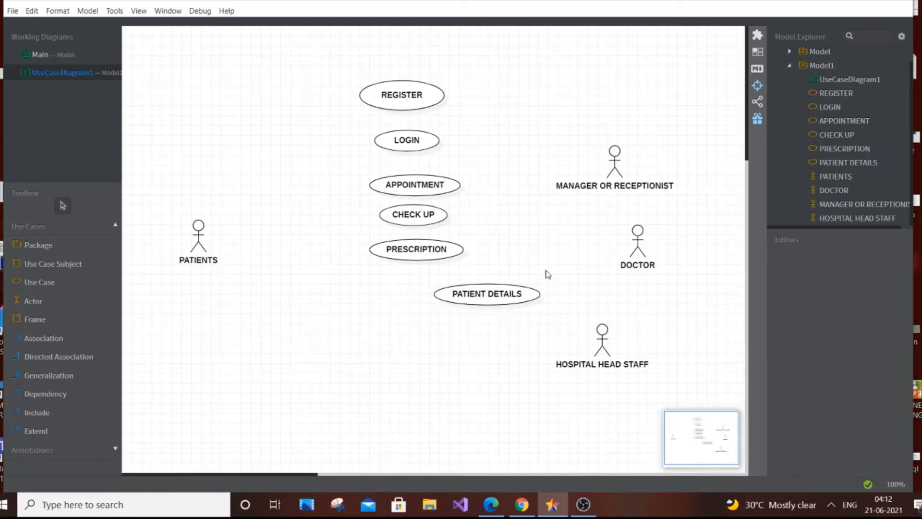
{"action": "left_click_drag", "start_coordinate": [477, 293], "coordinate": [413, 168]}
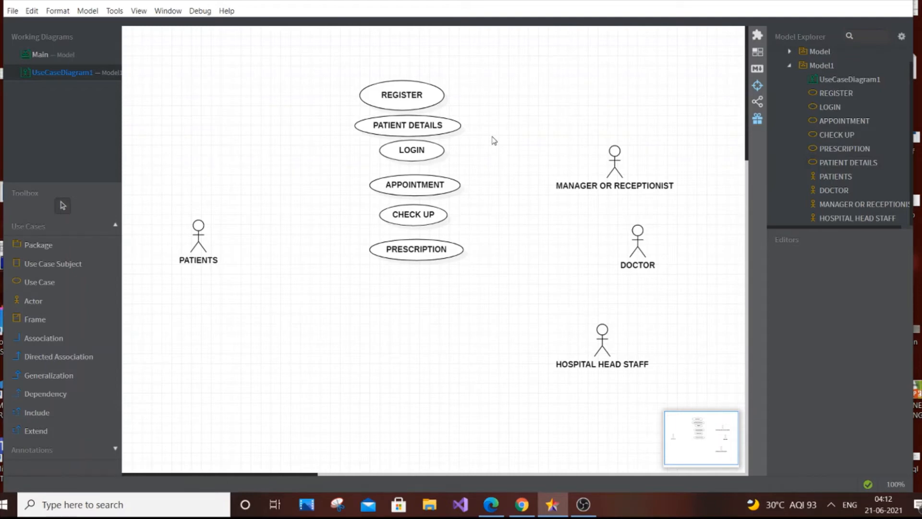
Add a use case named STATISTICS and position it below PRESCRIPTION.
{"action": "left_click", "coordinate": [49, 283]}
{"action": "left_click", "coordinate": [455, 302]}
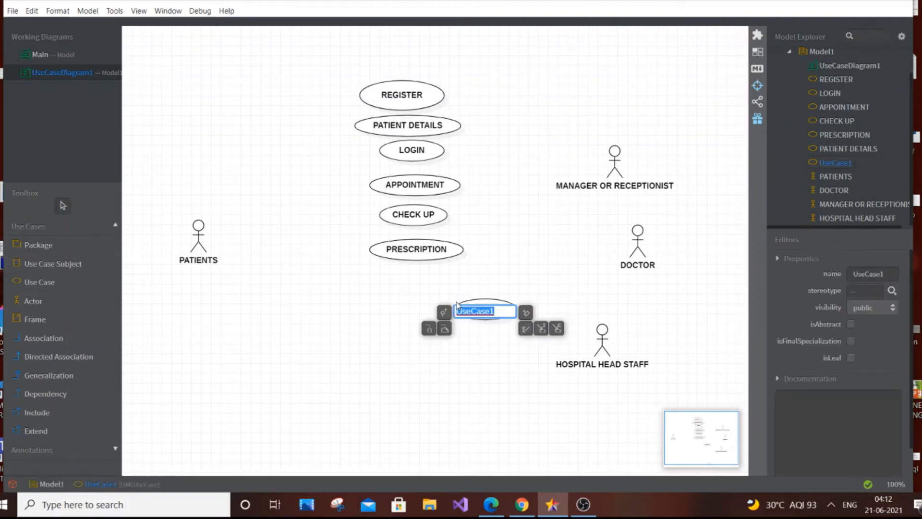
{"action": "key", "text": "BackSpace"}
{"action": "type", "text": "STATISTICS"}
{"action": "left_click", "coordinate": [572, 263]}
{"action": "left_click", "coordinate": [494, 317]}
{"action": "left_click_drag", "start_coordinate": [492, 317], "coordinate": [429, 299]}
{"action": "left_click", "coordinate": [479, 339]}
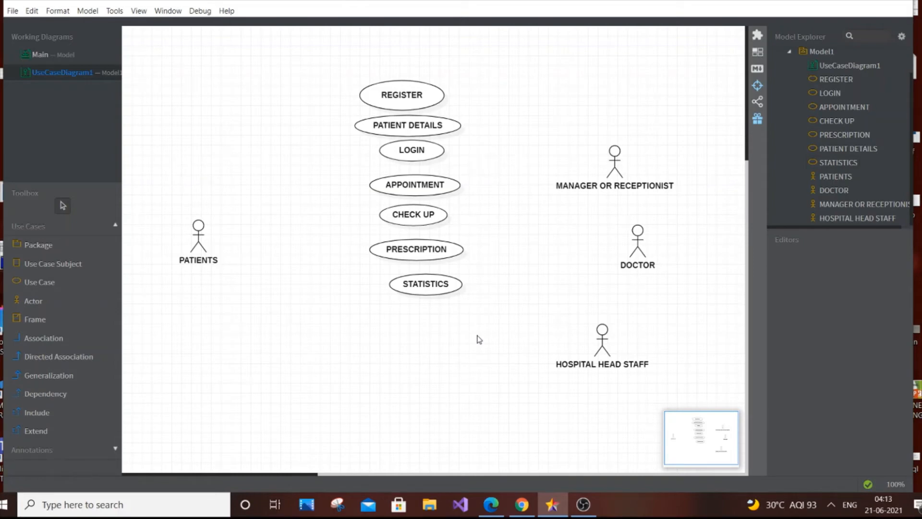
{"action": "left_click_drag", "start_coordinate": [441, 291], "coordinate": [436, 299]}
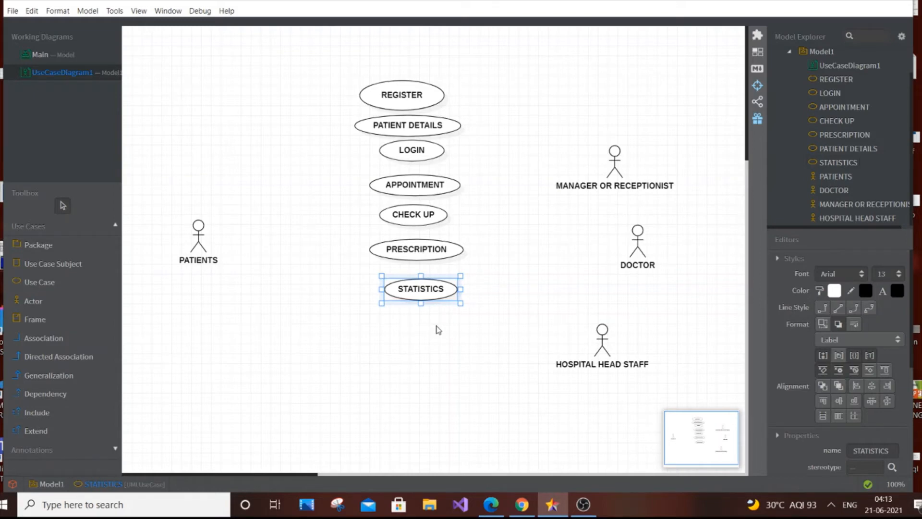
{"action": "left_click", "coordinate": [343, 316]}
Add a use case named PATIENT STATUS directly below PRESCRIPTION, shifting STATISTICS further down to make room.
{"action": "left_click", "coordinate": [39, 282]}
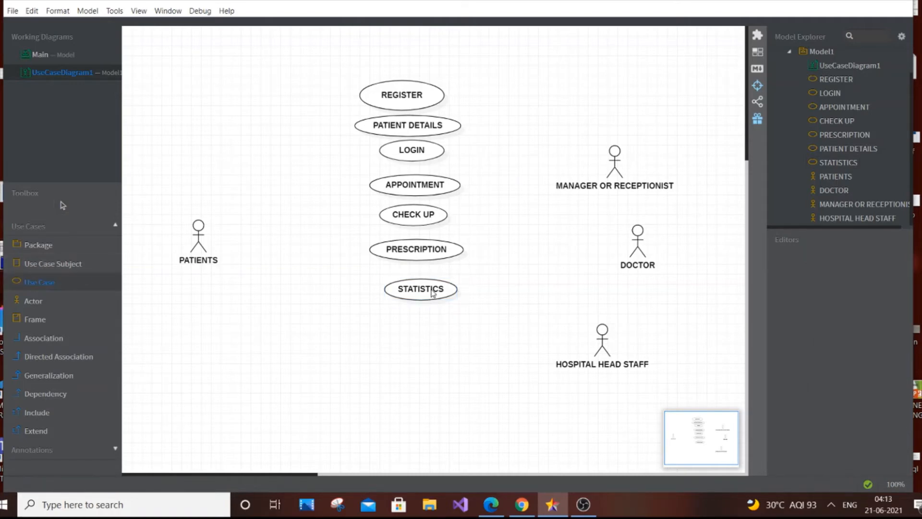
{"action": "left_click", "coordinate": [431, 310]}
{"action": "type", "text": "PATIEN"}
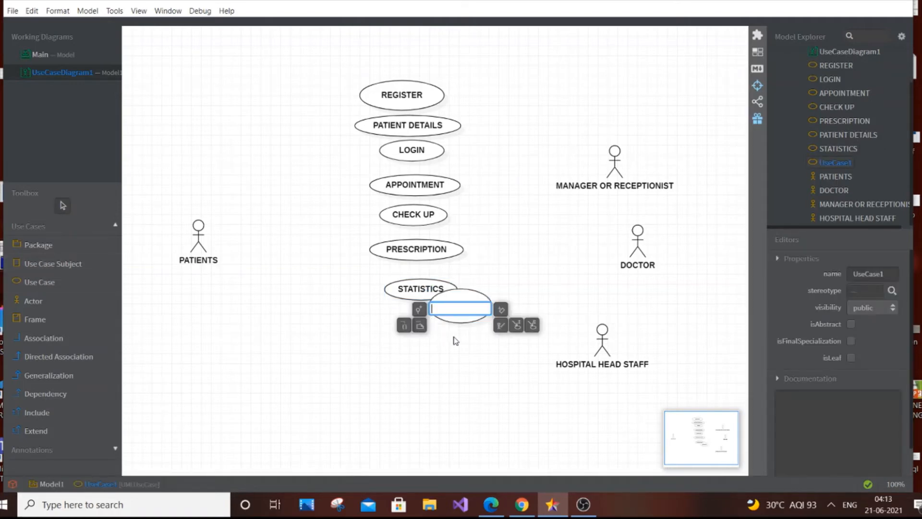
{"action": "type", "text": "T STATUS"}
{"action": "left_click", "coordinate": [523, 260]}
{"action": "left_click", "coordinate": [434, 319]}
{"action": "left_click_drag", "start_coordinate": [435, 319], "coordinate": [453, 355]}
{"action": "left_click_drag", "start_coordinate": [443, 320], "coordinate": [442, 287]}
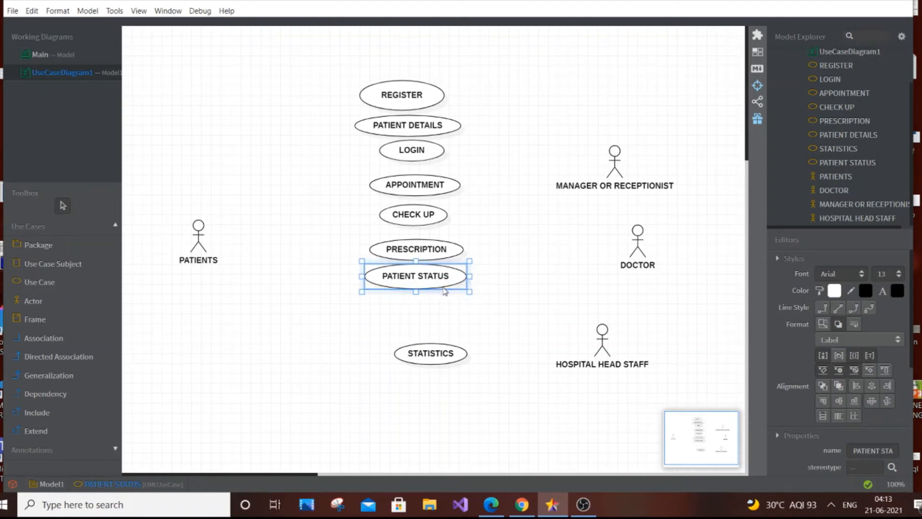
{"action": "left_click", "coordinate": [520, 289]}
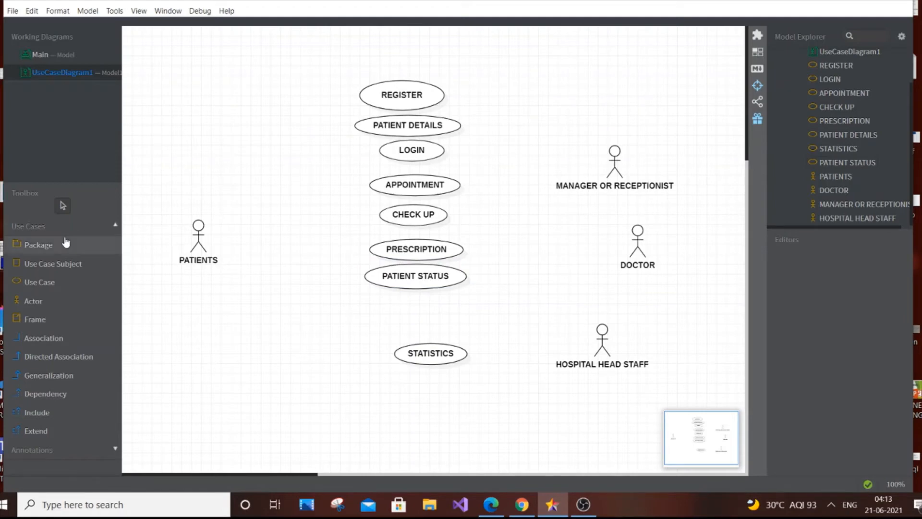
Add a use case named PAYMENT and position it between PATIENT STATUS and STATISTICS.
{"action": "left_click", "coordinate": [43, 284]}
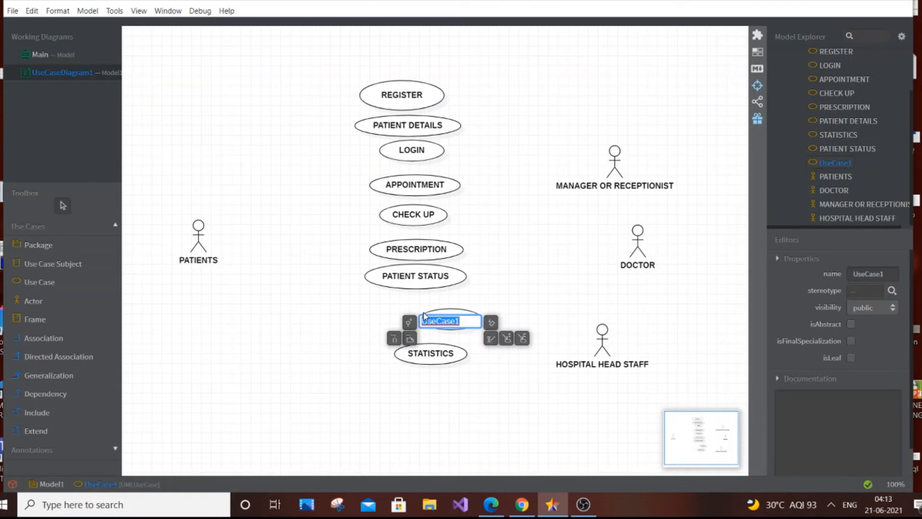
{"action": "key", "text": "BackSpace"}
{"action": "left_click", "coordinate": [537, 309]}
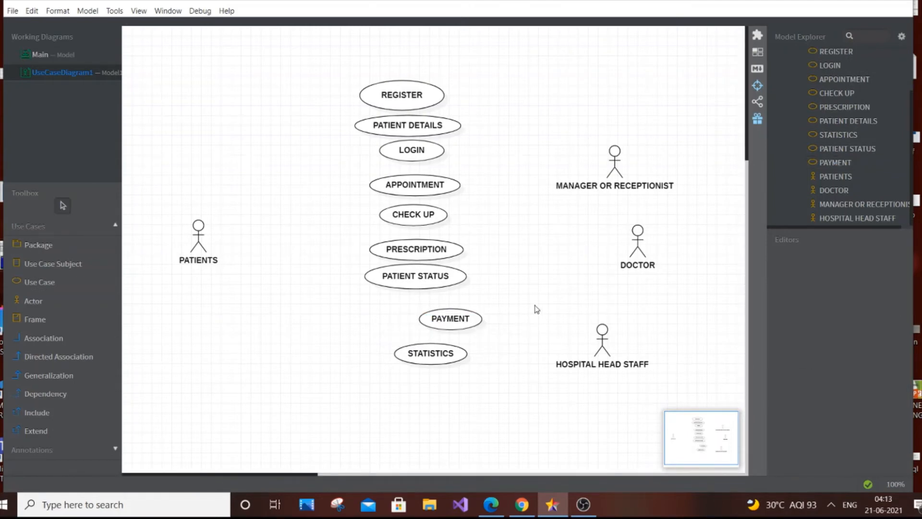
{"action": "mouse_move", "coordinate": [476, 326]}
{"action": "left_mouse_down"}
{"action": "mouse_move", "coordinate": [449, 318]}
{"action": "mouse_move", "coordinate": [461, 321]}
{"action": "left_mouse_up"}
Nudge PATIENT STATUS and PAYMENT slightly down to even out the spacing of the use case column.
{"action": "left_click", "coordinate": [433, 284]}
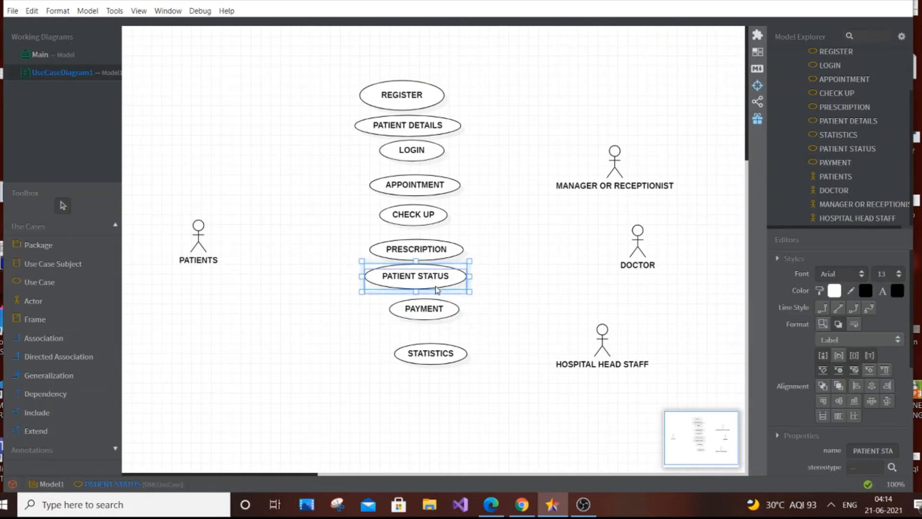
{"action": "left_click_drag", "start_coordinate": [435, 287], "coordinate": [433, 322]}
{"action": "left_click", "coordinate": [503, 290]}
{"action": "left_click", "coordinate": [438, 313]}
{"action": "left_click", "coordinate": [510, 313]}
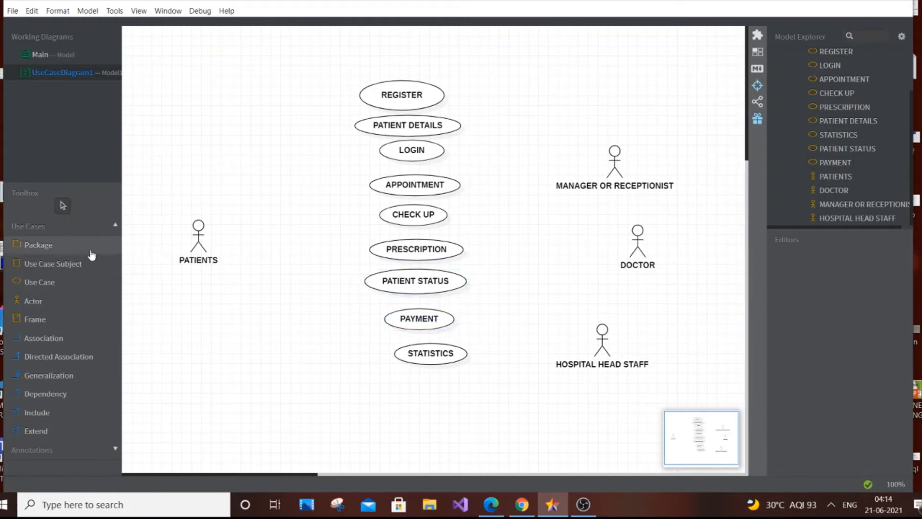
Draw directed associations from the PATIENTS actor to the REGISTER and PATIENT DETAILS use cases.
{"action": "left_click", "coordinate": [55, 358]}
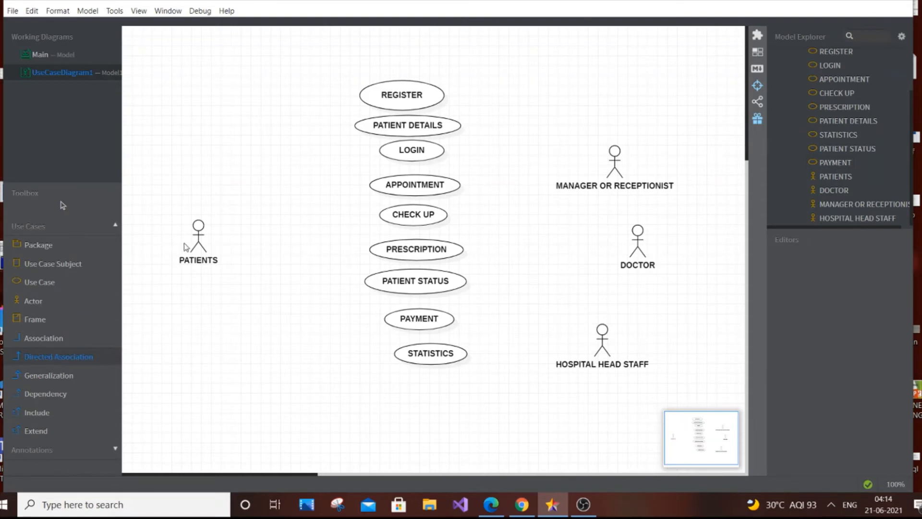
{"action": "left_click_drag", "start_coordinate": [203, 238], "coordinate": [365, 96]}
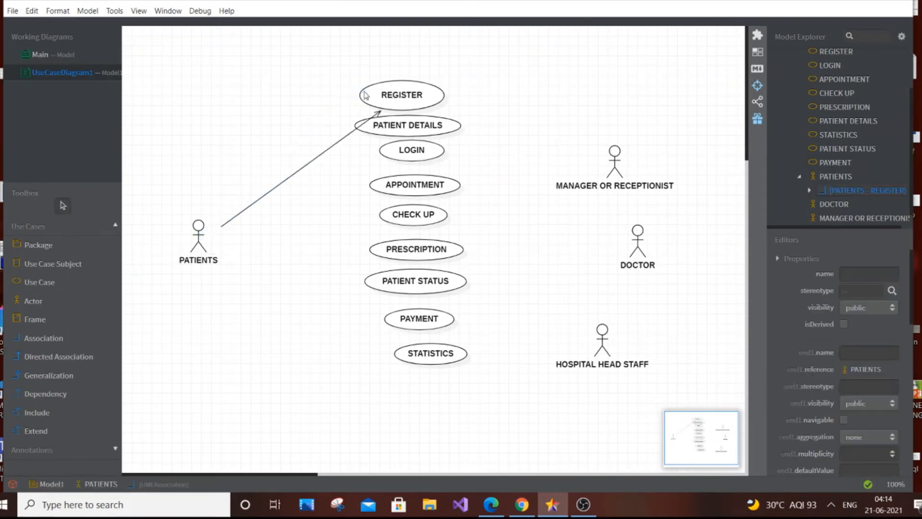
{"action": "left_click", "coordinate": [67, 364]}
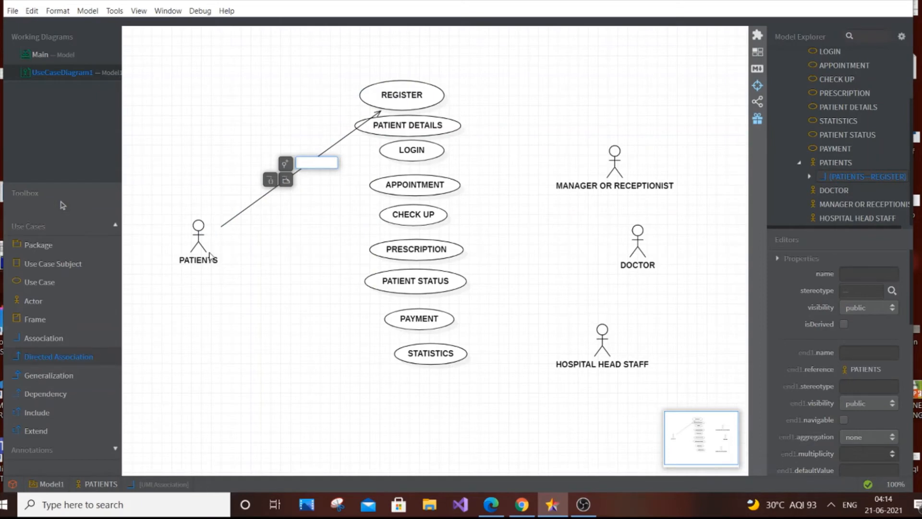
{"action": "left_click_drag", "start_coordinate": [209, 255], "coordinate": [375, 133]}
Draw directed associations from the PATIENTS actor to the LOGIN and APPOINTMENT use cases.
{"action": "left_click", "coordinate": [82, 361]}
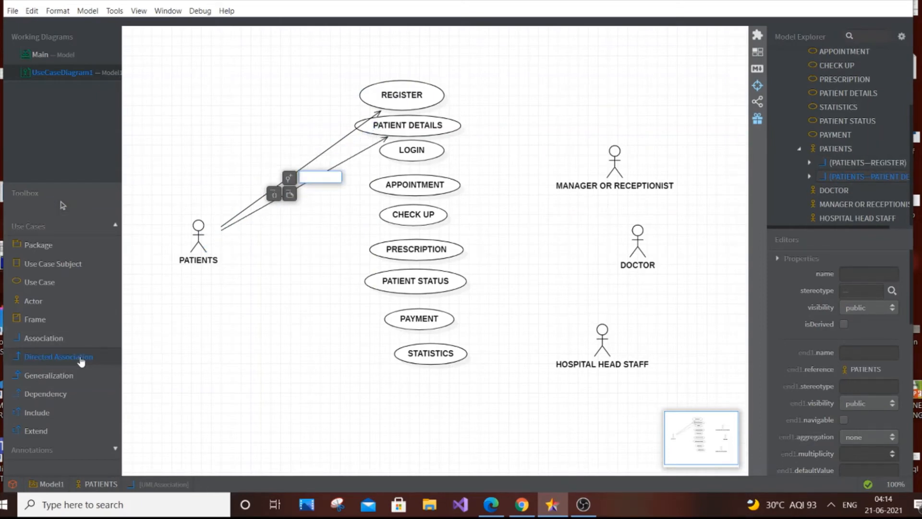
{"action": "left_click_drag", "start_coordinate": [218, 254], "coordinate": [390, 150]}
{"action": "left_click", "coordinate": [57, 359]}
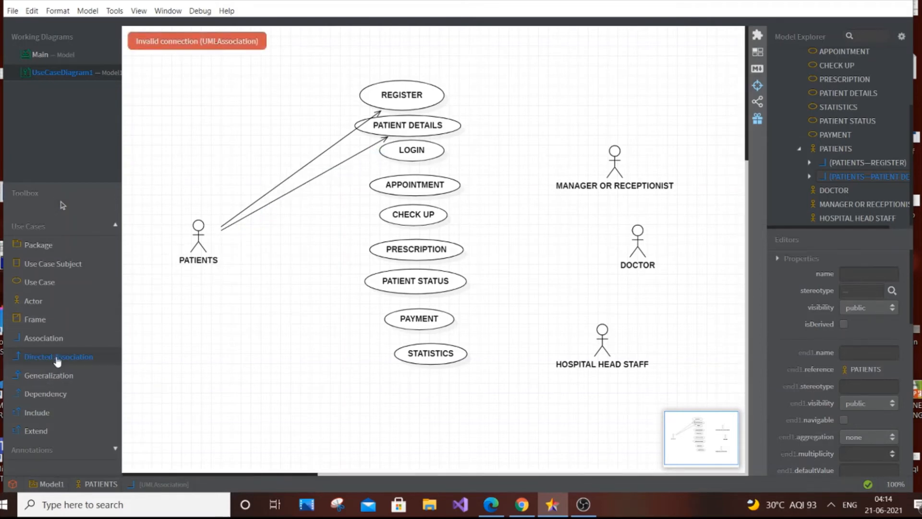
{"action": "left_click_drag", "start_coordinate": [219, 262], "coordinate": [388, 154]}
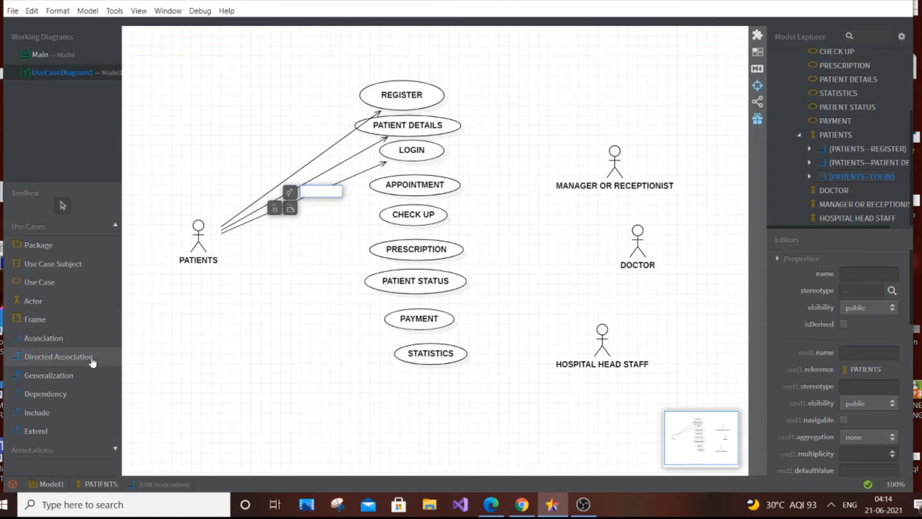
{"action": "left_click_drag", "start_coordinate": [232, 261], "coordinate": [379, 188]}
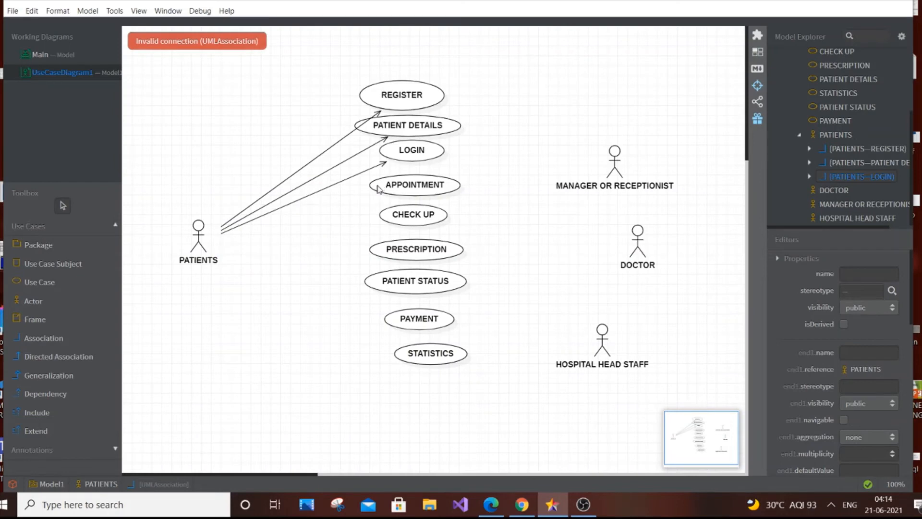
{"action": "left_click", "coordinate": [94, 351]}
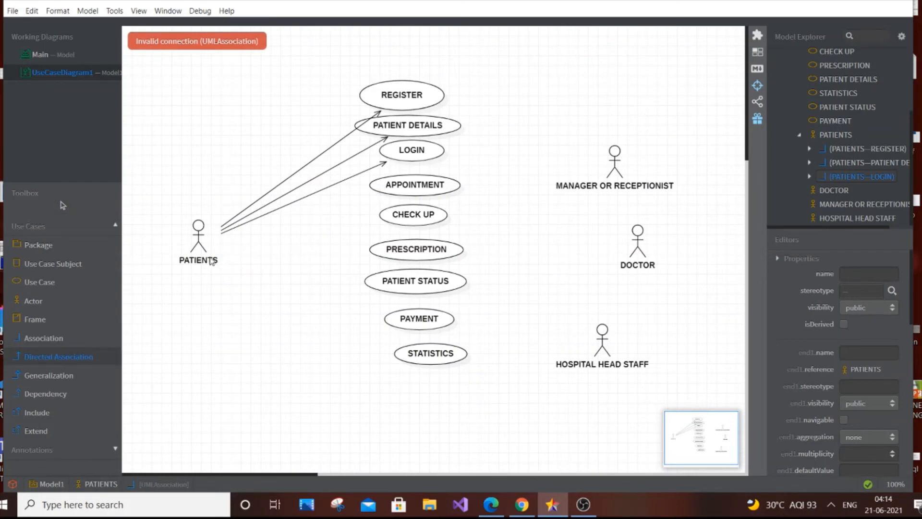
{"action": "left_click_drag", "start_coordinate": [212, 261], "coordinate": [383, 188]}
Draw directed associations from the PATIENTS actor to the CHECK UP and PRESCRIPTION use cases.
{"action": "left_click", "coordinate": [72, 355]}
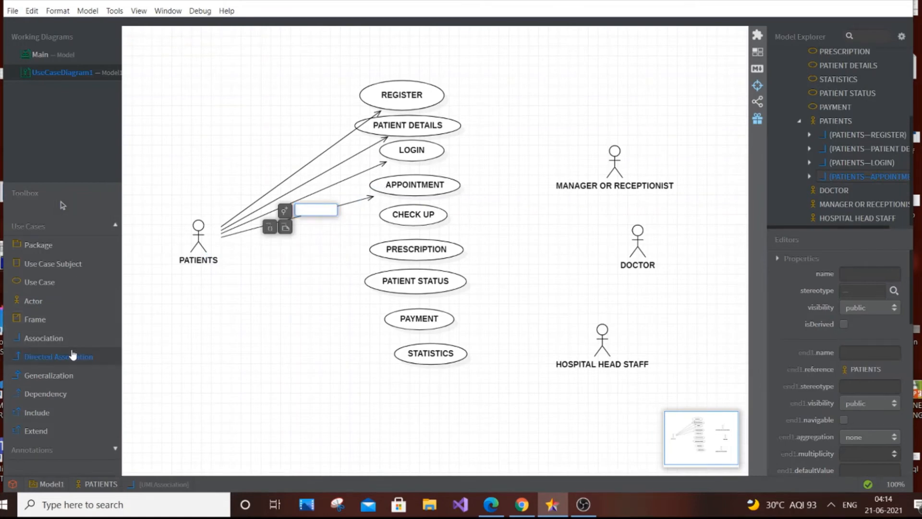
{"action": "left_click_drag", "start_coordinate": [218, 254], "coordinate": [389, 217]}
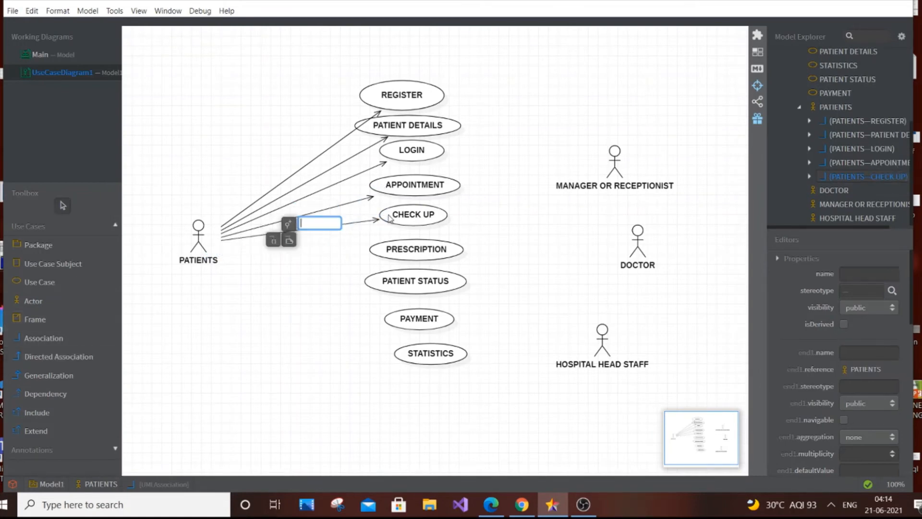
{"action": "left_click", "coordinate": [78, 363]}
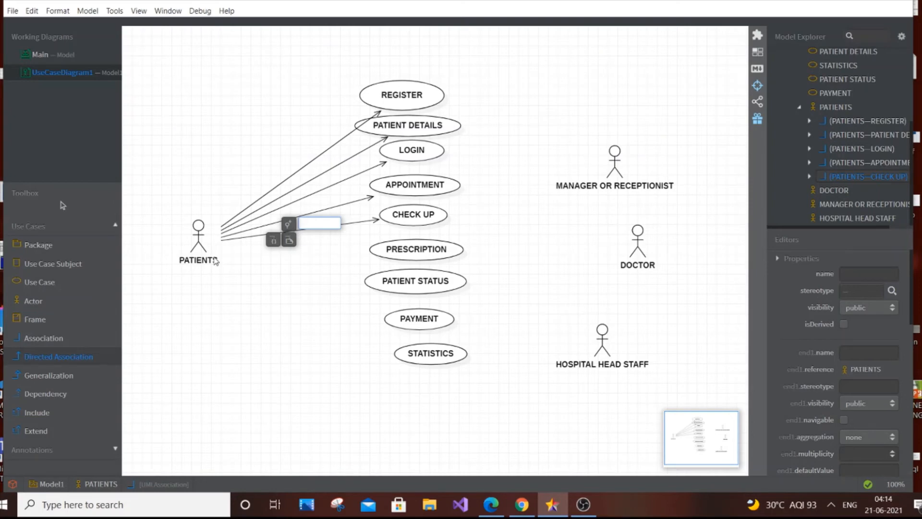
{"action": "left_click_drag", "start_coordinate": [222, 260], "coordinate": [377, 253]}
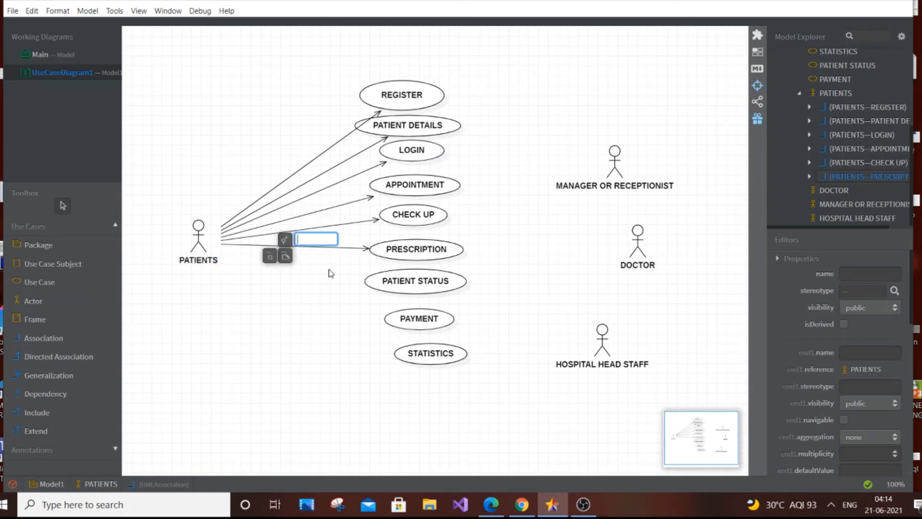
Draw directed associations from the PATIENTS actor to the PATIENT STATUS and PAYMENT use cases.
{"action": "left_click", "coordinate": [76, 358]}
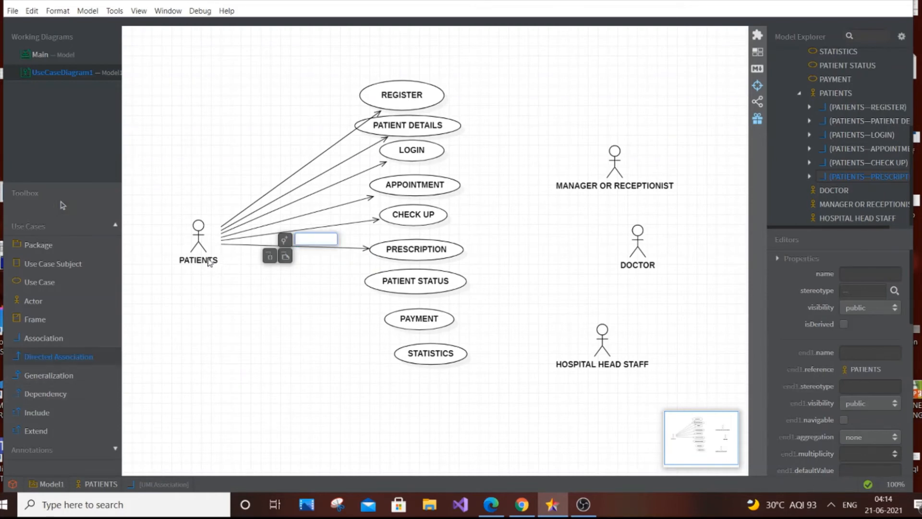
{"action": "left_click_drag", "start_coordinate": [210, 262], "coordinate": [375, 284]}
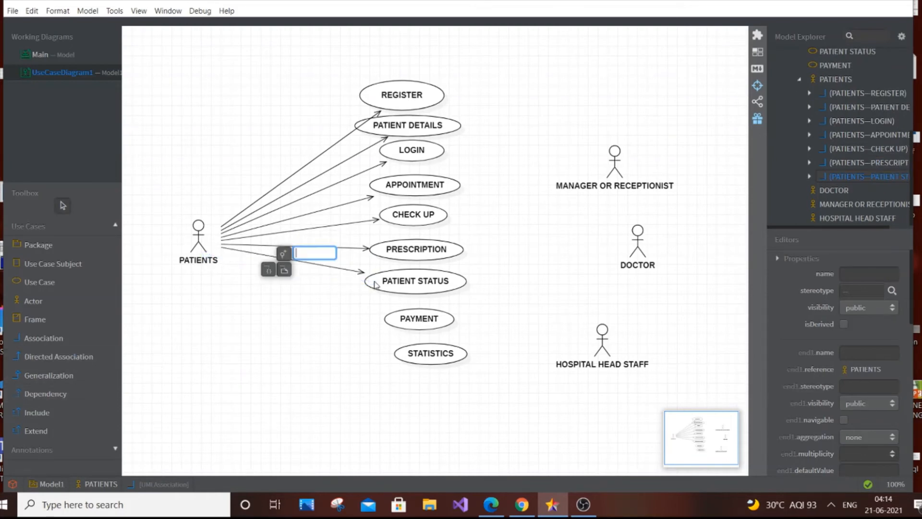
{"action": "left_click", "coordinate": [60, 356]}
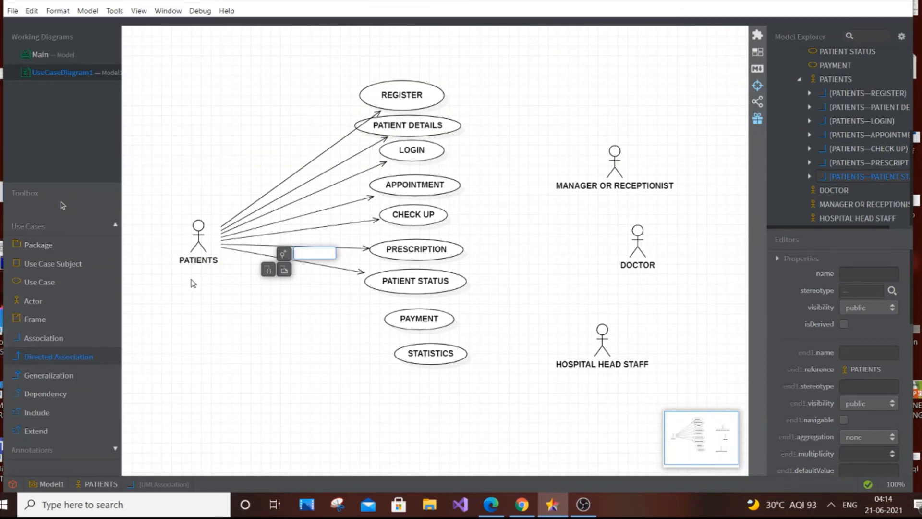
{"action": "left_click_drag", "start_coordinate": [209, 262], "coordinate": [392, 321]}
{"action": "left_click", "coordinate": [282, 344]}
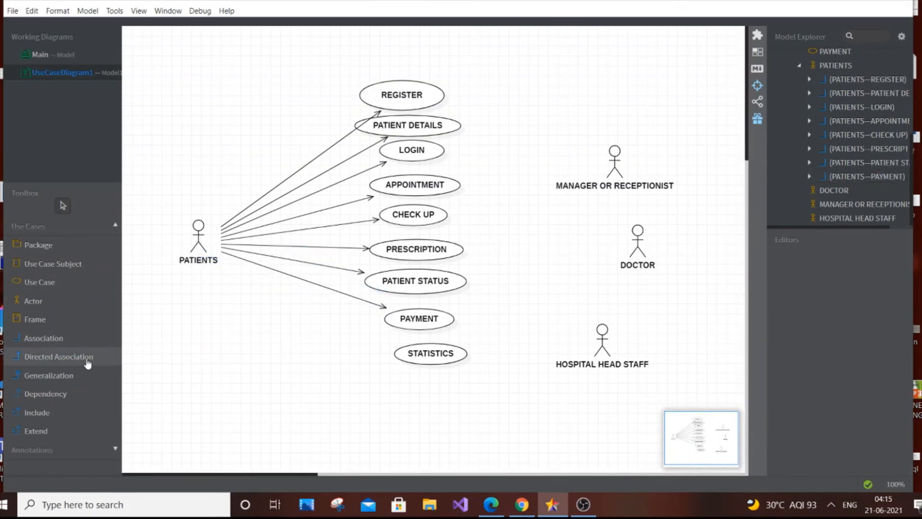
Draw a directed association from the HOSPITAL HEAD STAFF actor to the STATISTICS use case.
{"action": "left_click", "coordinate": [97, 356]}
{"action": "left_click_drag", "start_coordinate": [573, 346], "coordinate": [459, 354]}
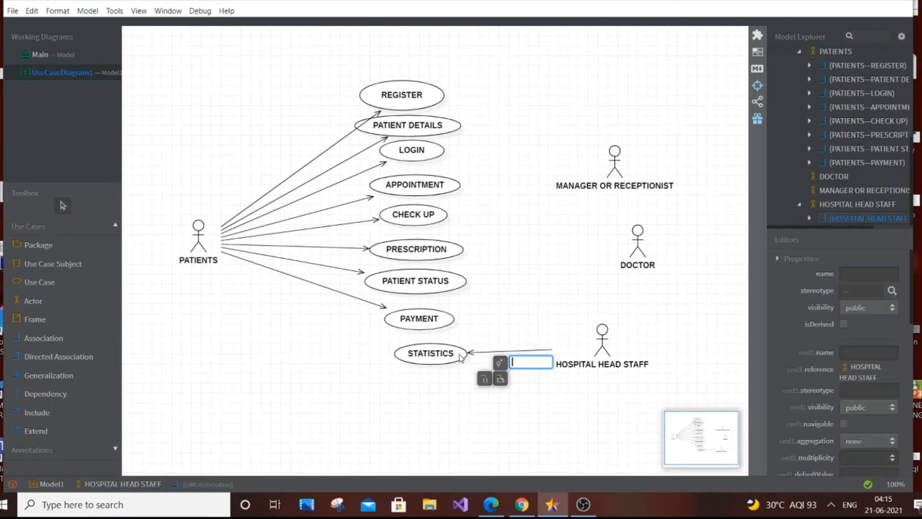
Draw directed associations from the MANAGER OR RECEPTIONIST actor to the PATIENT DETAILS and LOGIN use cases.
{"action": "left_click", "coordinate": [62, 367]}
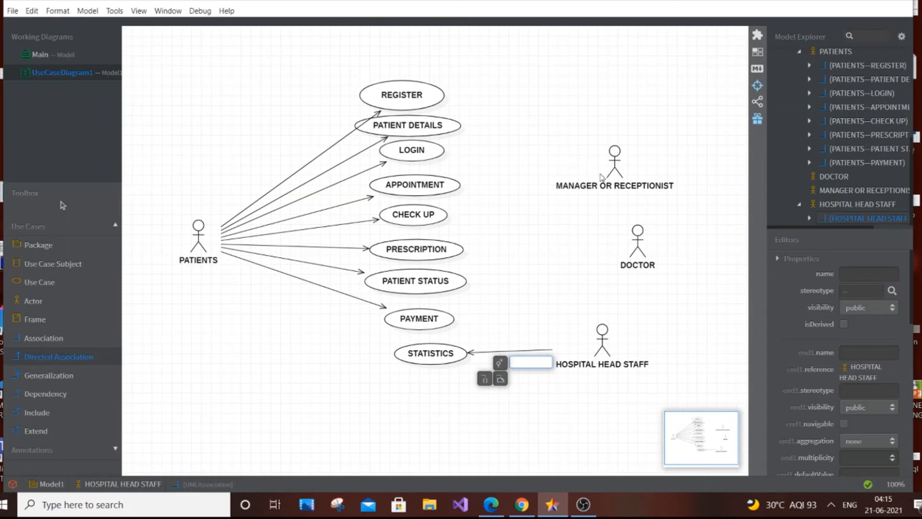
{"action": "left_click_drag", "start_coordinate": [601, 176], "coordinate": [451, 130]}
{"action": "left_click", "coordinate": [77, 363]}
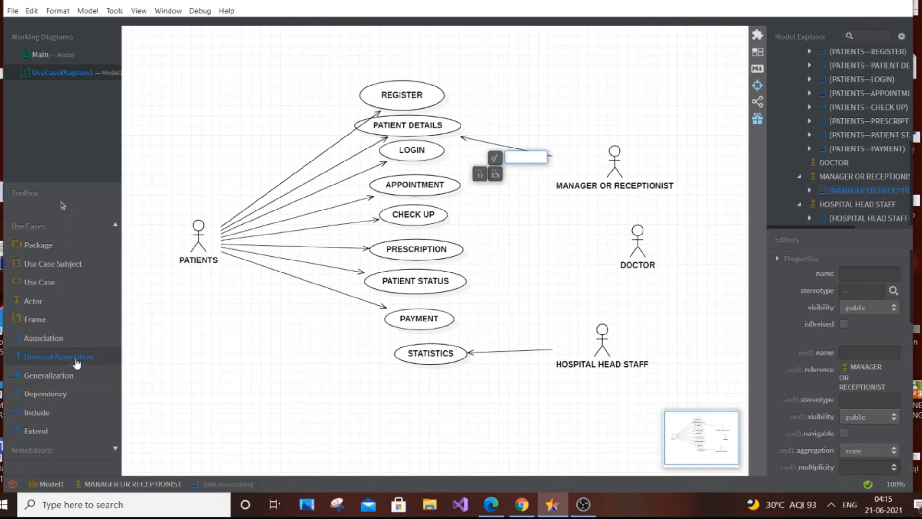
{"action": "left_click_drag", "start_coordinate": [573, 187], "coordinate": [441, 159]}
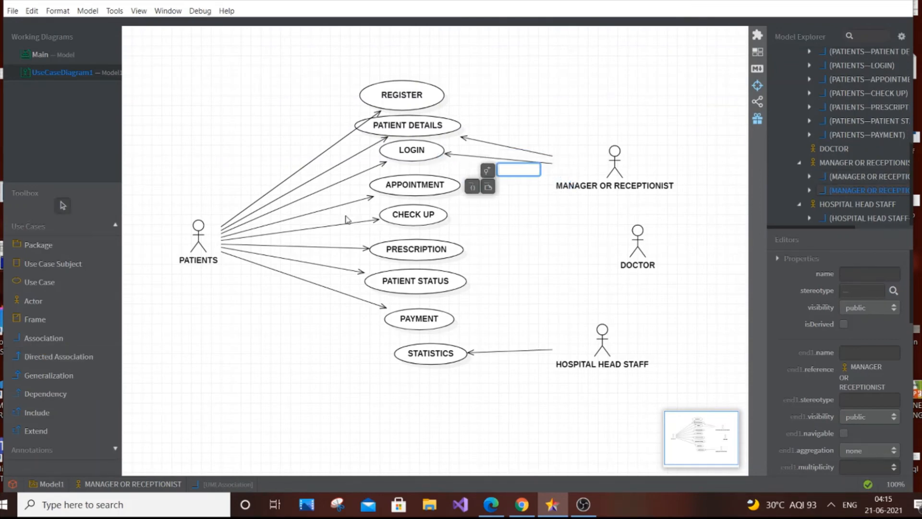
Draw directed associations from the DOCTOR actor to the PATIENT DETAILS and LOGIN use cases.
{"action": "left_click", "coordinate": [78, 364]}
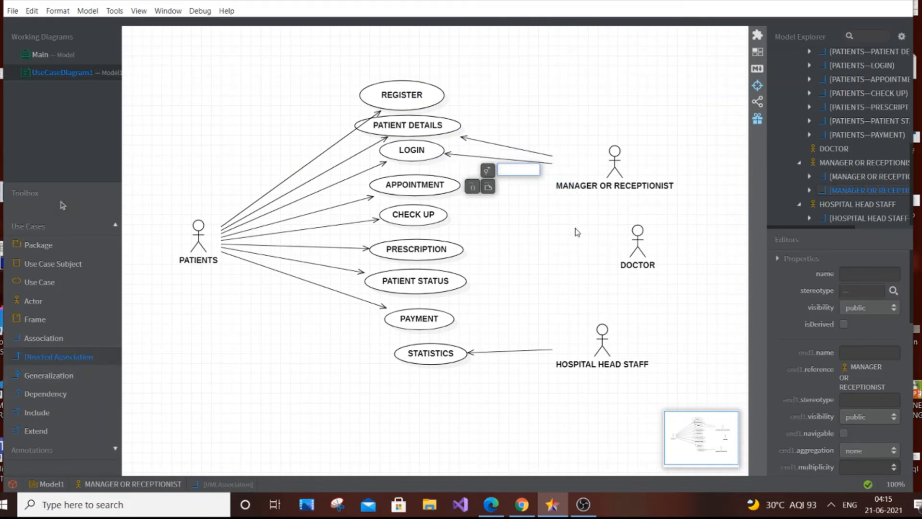
{"action": "left_click_drag", "start_coordinate": [629, 255], "coordinate": [449, 129]}
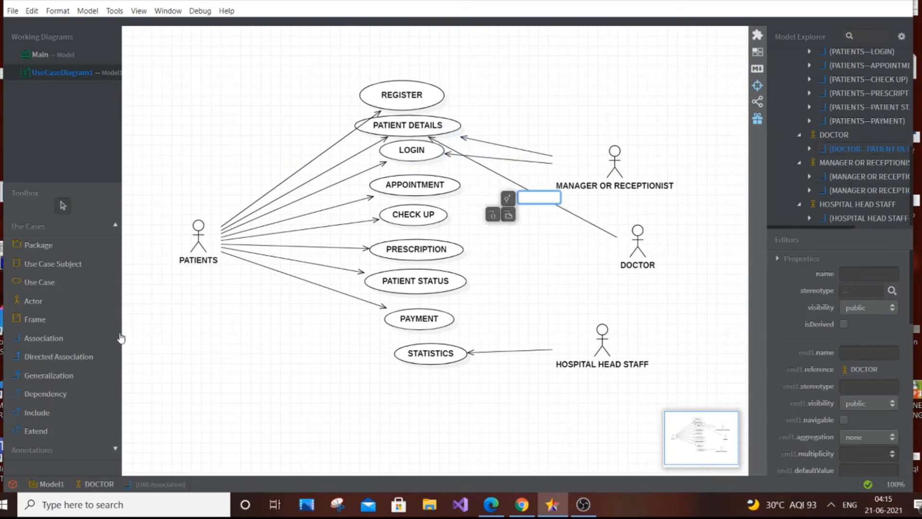
{"action": "left_click", "coordinate": [89, 364]}
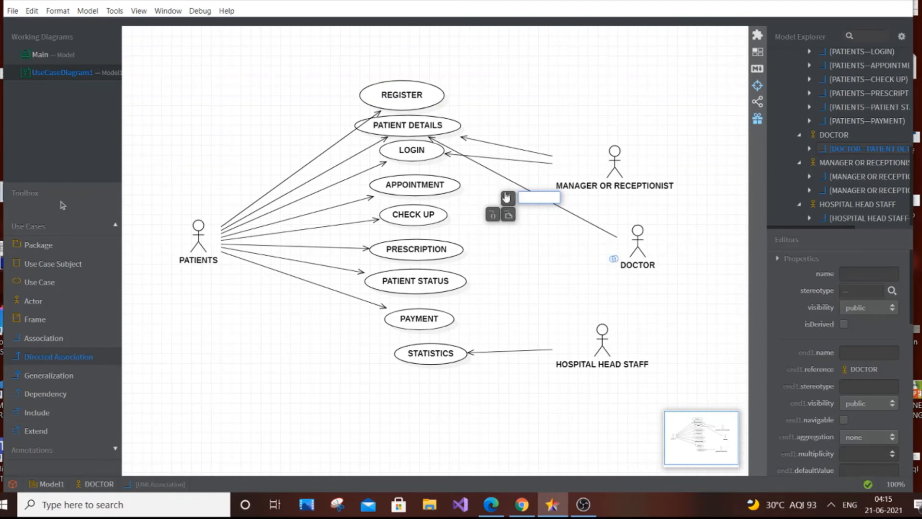
{"action": "left_click_drag", "start_coordinate": [614, 261], "coordinate": [435, 157]}
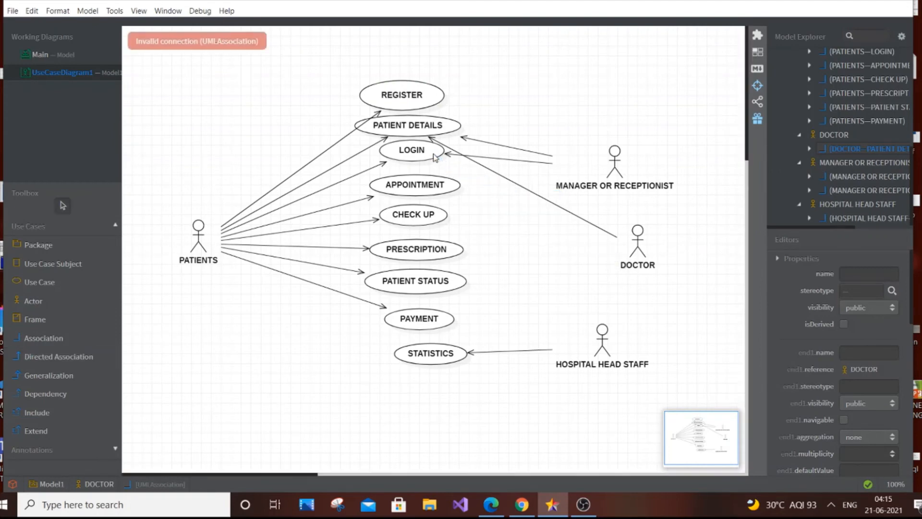
{"action": "left_click", "coordinate": [64, 362]}
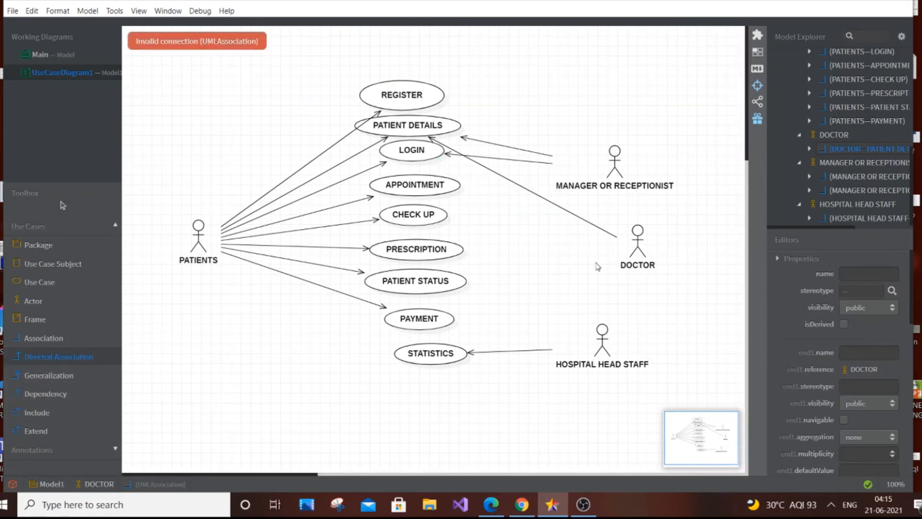
{"action": "mouse_move", "coordinate": [623, 262]}
{"action": "left_mouse_down"}
{"action": "mouse_move", "coordinate": [460, 199]}
{"action": "mouse_move", "coordinate": [436, 158]}
{"action": "left_mouse_up"}
Draw a directed association from the DOCTOR actor to the APPOINTMENT use case.
{"action": "left_click", "coordinate": [65, 365]}
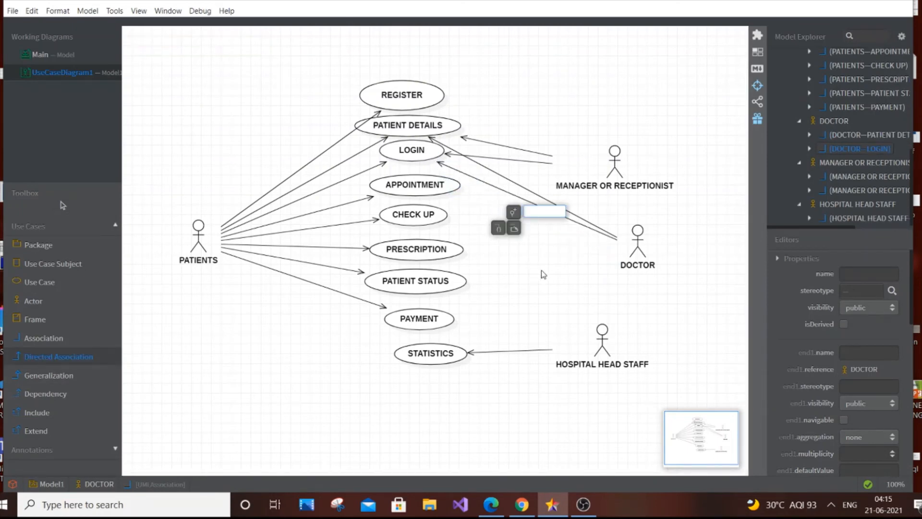
{"action": "mouse_move", "coordinate": [618, 263]}
{"action": "left_mouse_down"}
{"action": "mouse_move", "coordinate": [482, 195]}
{"action": "mouse_move", "coordinate": [445, 190]}
{"action": "left_mouse_up"}
{"action": "left_click", "coordinate": [77, 363]}
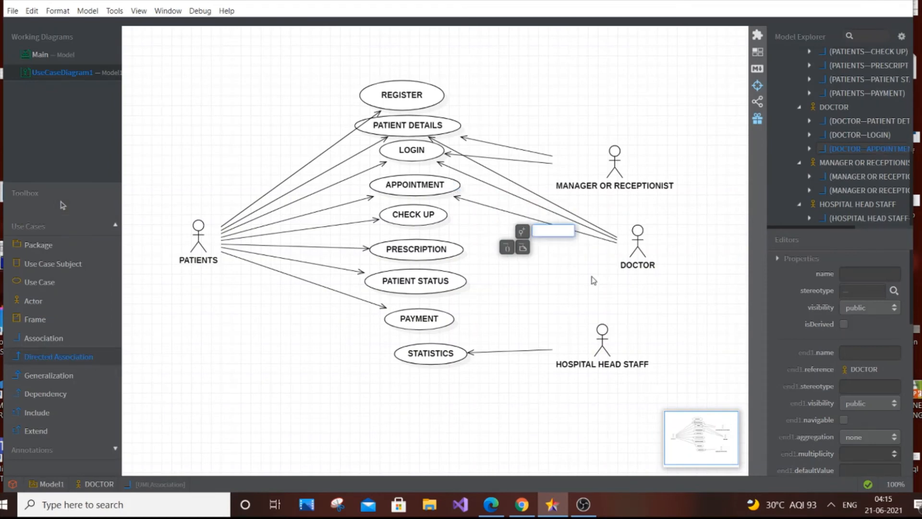